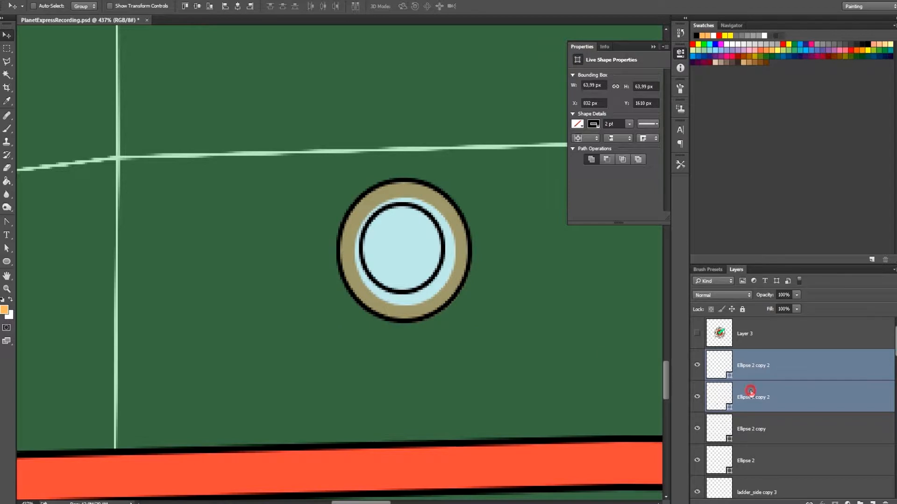
Enlarge the porthole's inner black ellipse so it follows the edge of the light-blue glass
key(ctrl+t)
drag(447, 296, 455, 306)
drag(359, 202, 352, 196)
key(Return)
Duplicate the porthole's pair of black ellipse outlines onto the remaining round portholes along the hull
scroll(303, 259, down, 2)
drag(521, 305, 303, 314)
click(747, 400)
shift+click(747, 365)
drag(218, 348, 457, 355)
drag(577, 382, 220, 373)
drag(100, 363, 423, 361)
drag(574, 349, 118, 363)
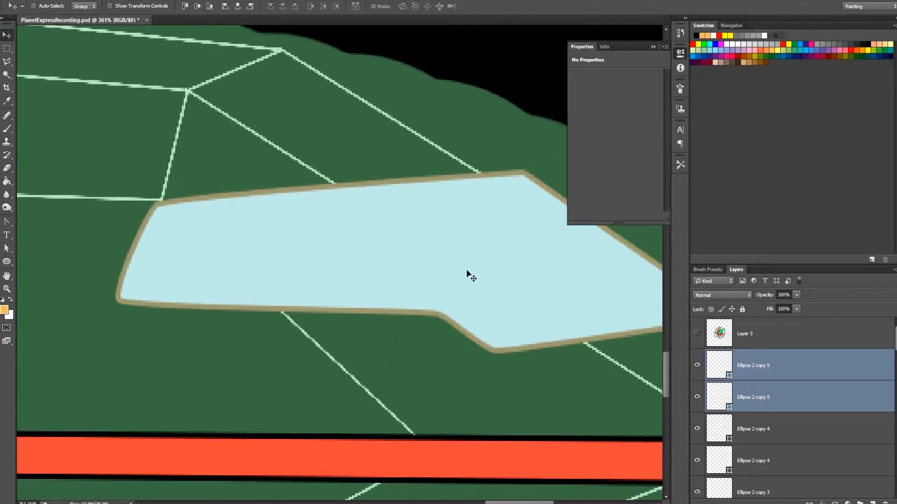
Trace the cockpit window's upper edge and slanted front edge with the Pen tool, using no fill and a 2 pt black stroke
scroll(301, 294, down, 1)
drag(525, 291, 426, 297)
key(p)
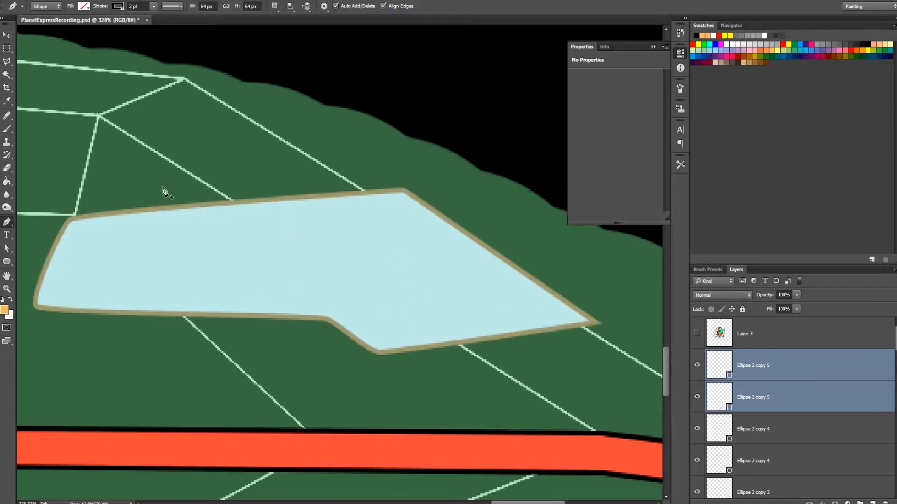
click(69, 224)
scroll(44, 215, up, 4)
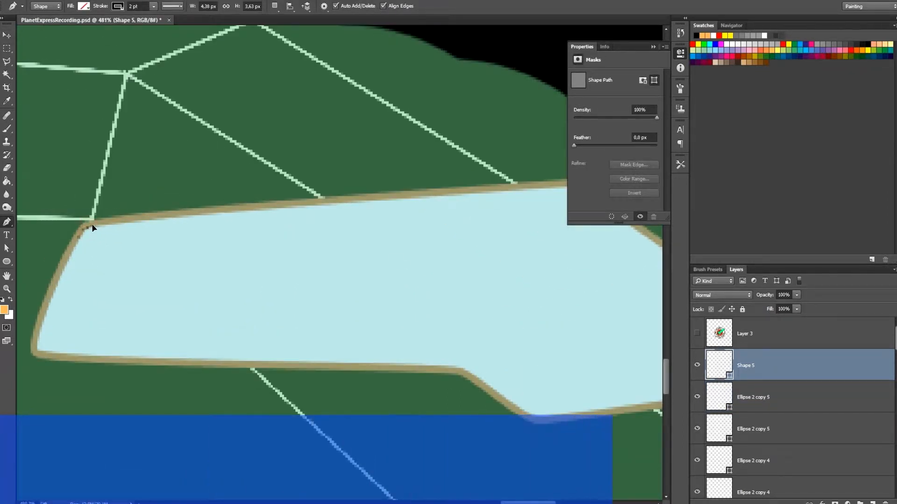
click(258, 210)
scroll(327, 205, right, 5)
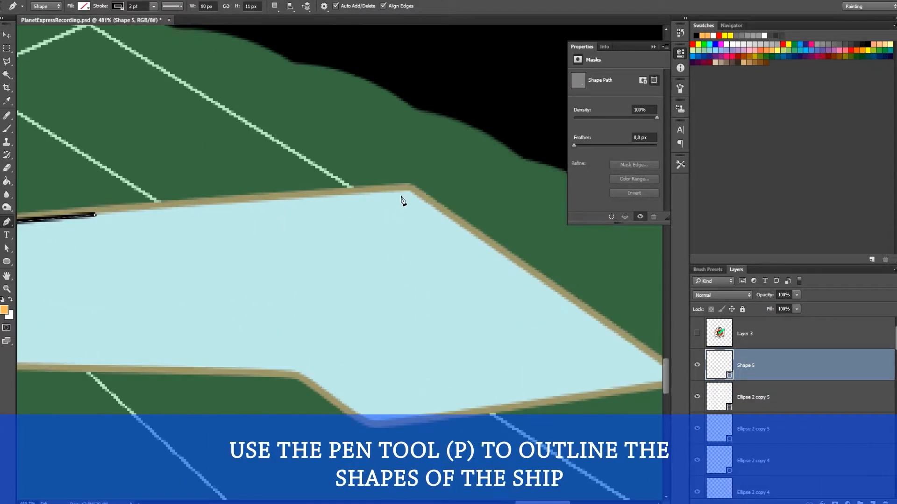
click(270, 200)
click(407, 192)
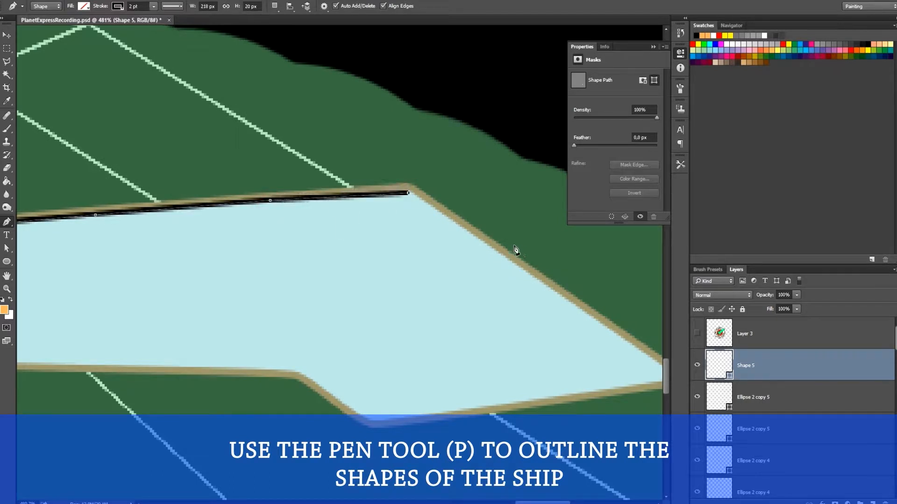
drag(543, 289, 425, 258)
click(560, 348)
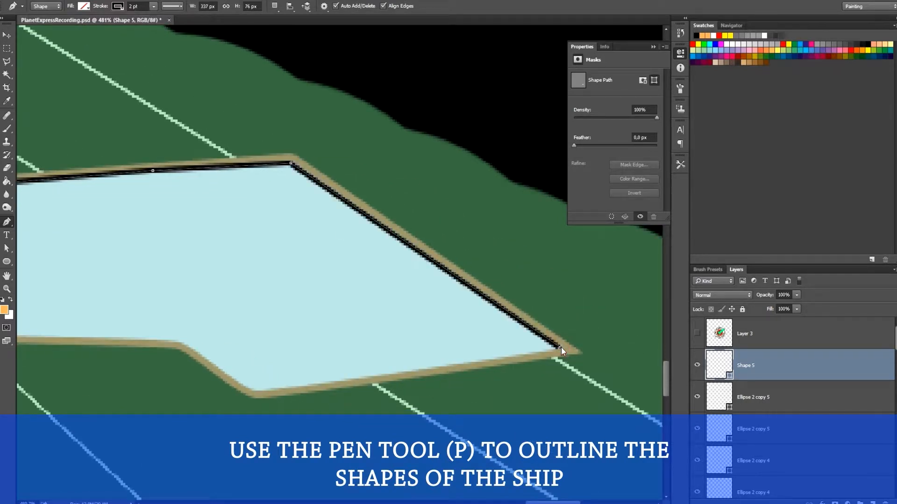
Continue the outline along the cockpit window's lower edge, notch and rear corner, and close the path at its starting point
click(395, 372)
click(255, 393)
click(184, 347)
click(173, 342)
drag(123, 328, 486, 266)
click(384, 273)
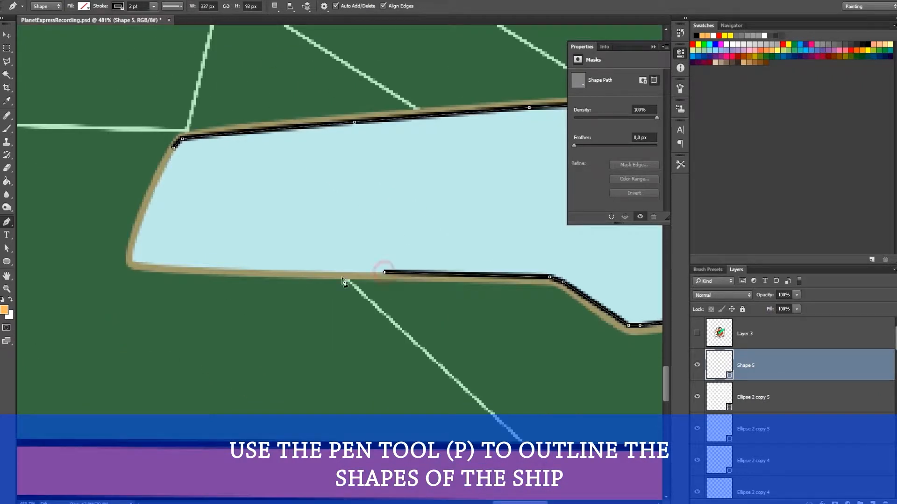
click(230, 267)
click(140, 263)
click(133, 260)
click(133, 251)
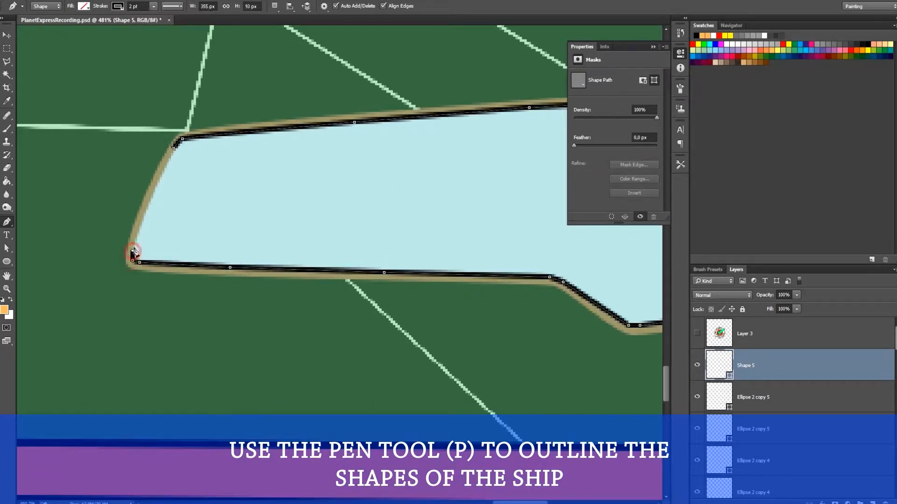
click(173, 149)
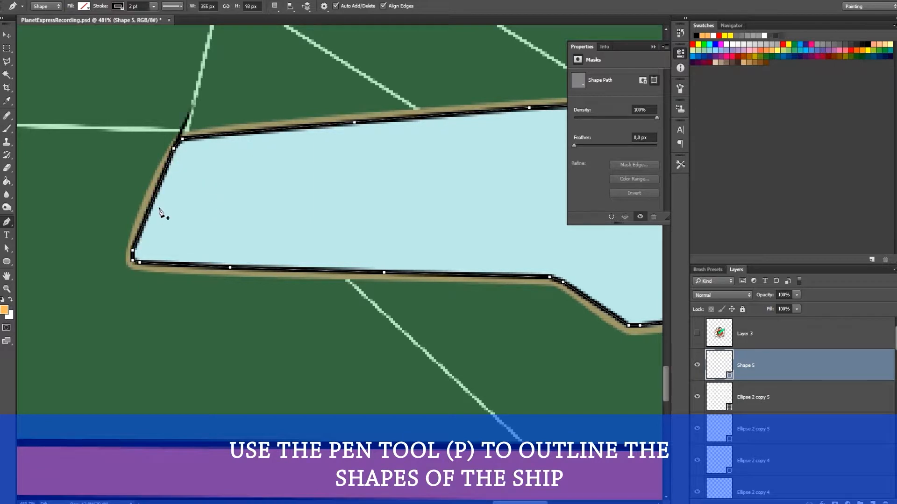
Reposition the anchor point near the outline's upper rear corner so the path follows the window's curved rear edge
click(6, 248)
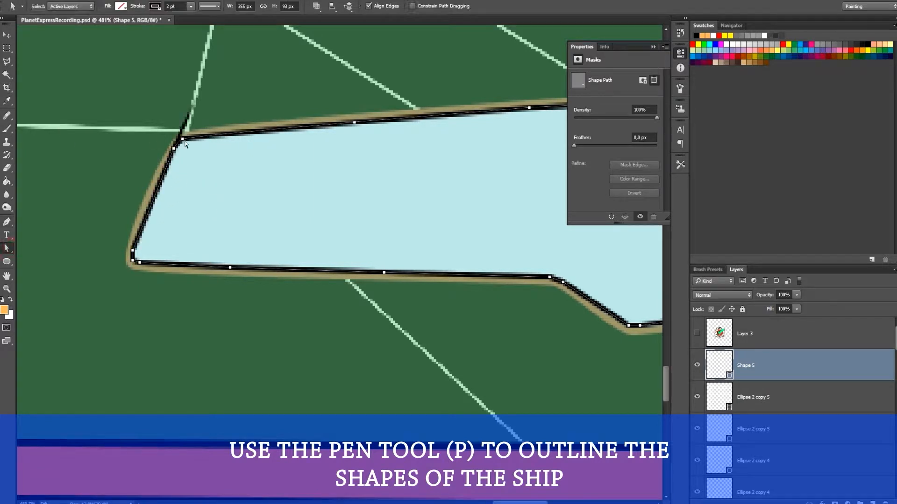
drag(177, 143, 159, 187)
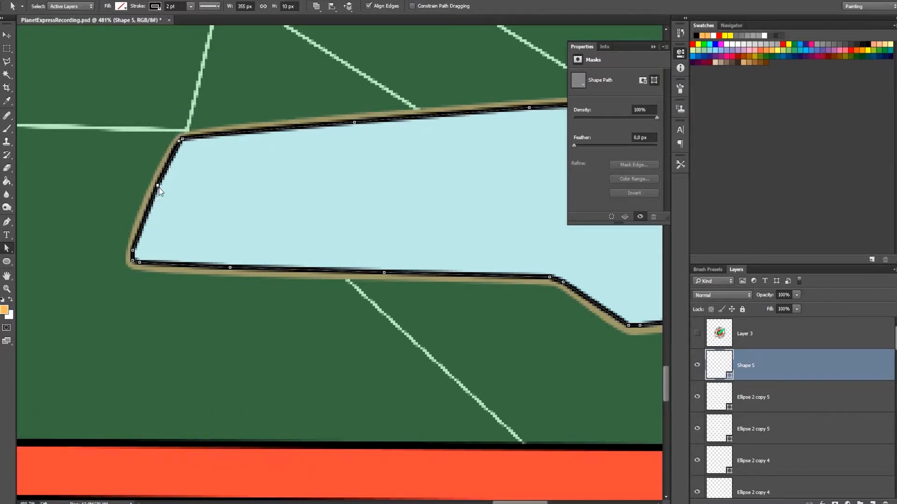
click(75, 143)
scroll(75, 144, down, 4)
drag(383, 148, 350, 173)
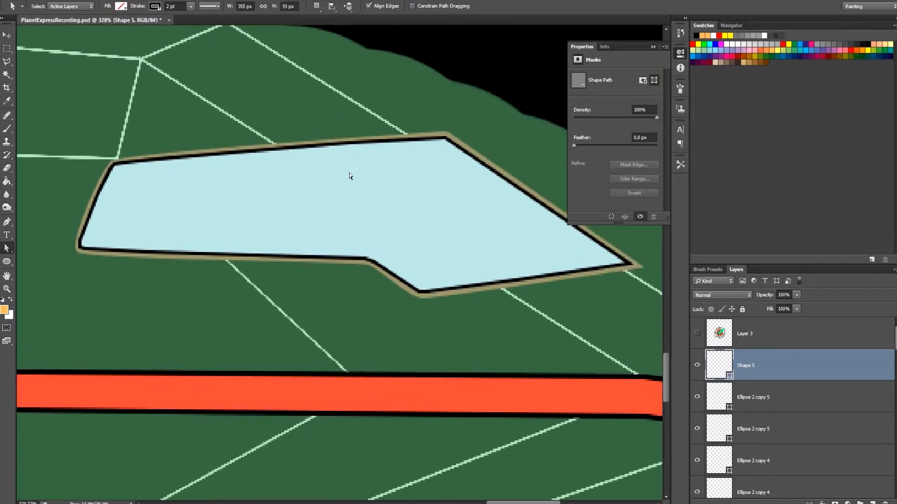
Duplicate the cockpit window outline layer and scale the copy to about 105% around the window frame
right_click(758, 364)
click(759, 60)
click(525, 148)
key(v)
drag(502, 245, 524, 251)
key(ctrl+t)
drag(100, 142, 70, 126)
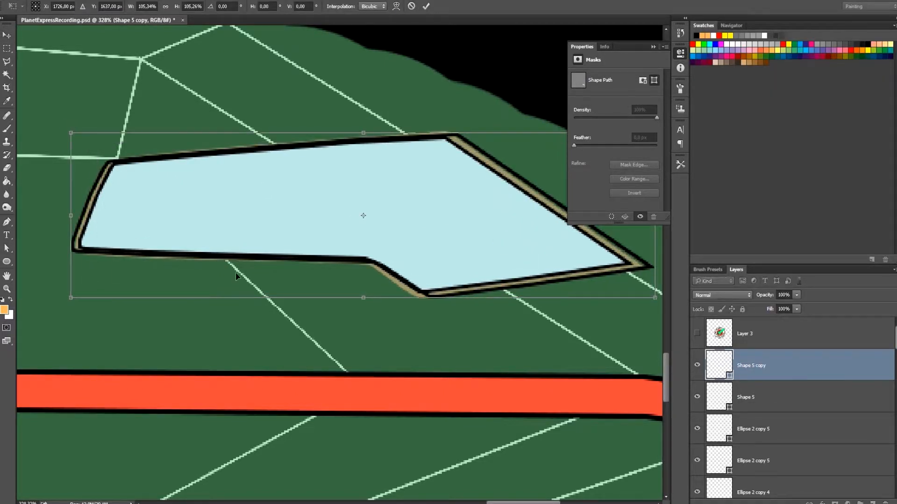
key(Return)
Nudge the upper-edge anchor points of the enlarged outline to align them with the frame's outer upper edge
key(a)
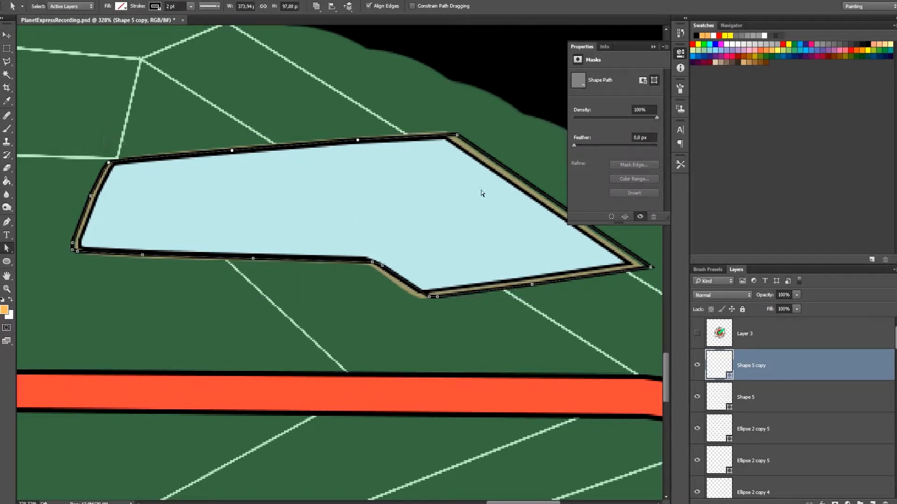
drag(365, 152, 384, 166)
key(Down)
key(Left)
key(Left)
key(Left)
key(Left)
key(Down)
key(Down)
key(Down)
key(Down)
key(Right)
key(Right)
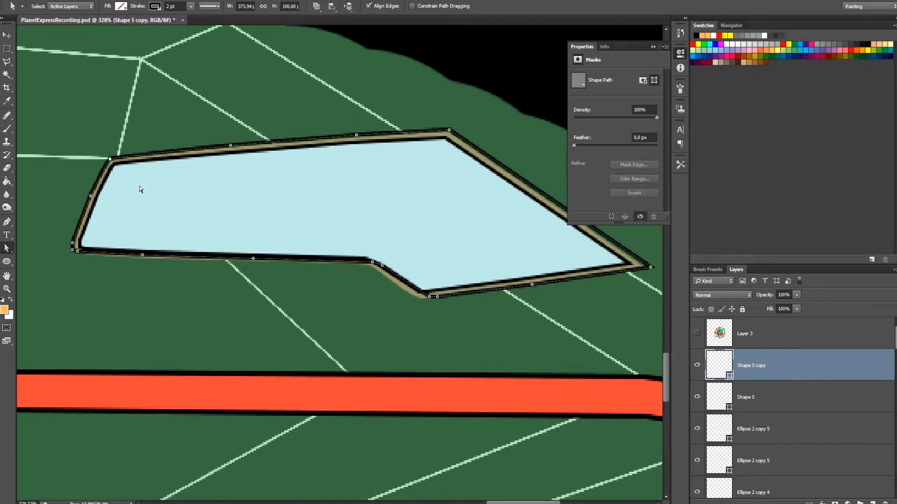
Nudge the lower-edge anchor points of the enlarged outline down to the outer edge of the window frame
drag(89, 245, 270, 278)
key(Down)
key(Down)
key(Down)
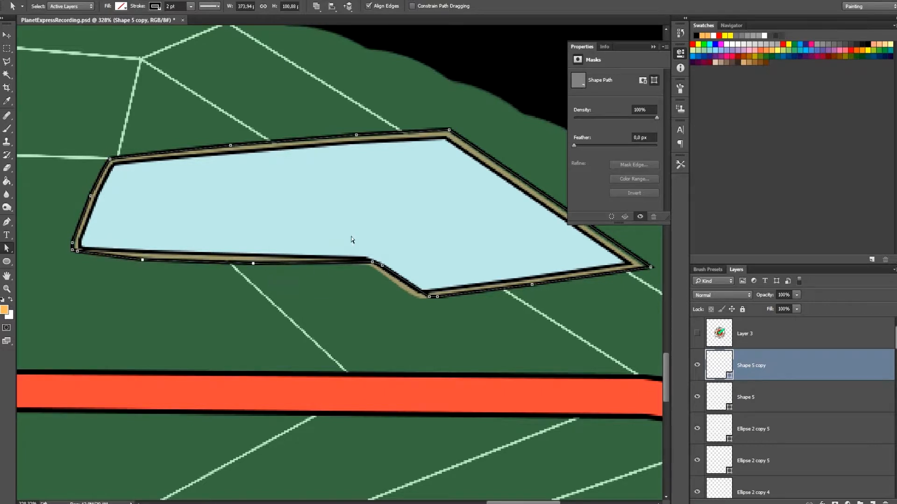
Nudge the notch anchor points of the enlarged outline toward the rear and down to match the frame's outer edge
key(Left)
key(Left)
key(Left)
key(Left)
key(Left)
key(Left)
key(Left)
key(Left)
key(Left)
key(Left)
key(Down)
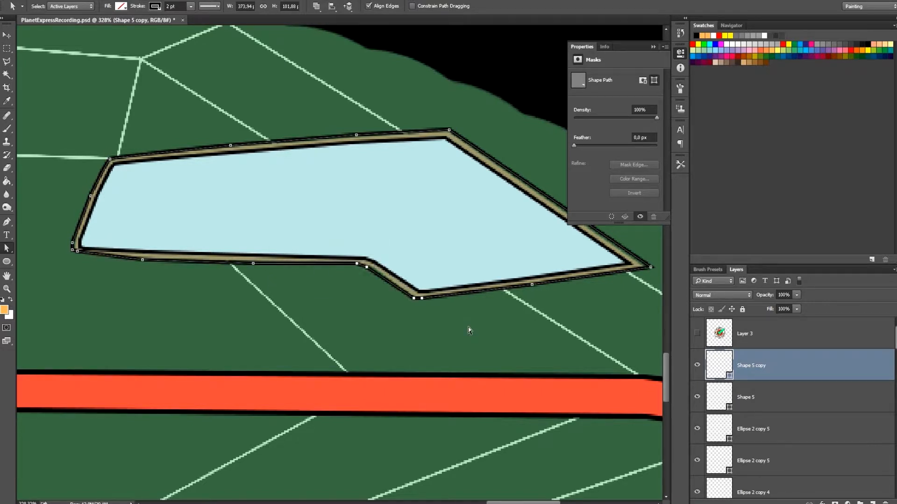
key(Down)
key(Down)
key(Up)
click(7, 35)
Set the Pen tool's fill to the window frame's tan colour, 98946b, by sampling it from the frame
scroll(462, 207, down, 3)
scroll(465, 208, down, 3)
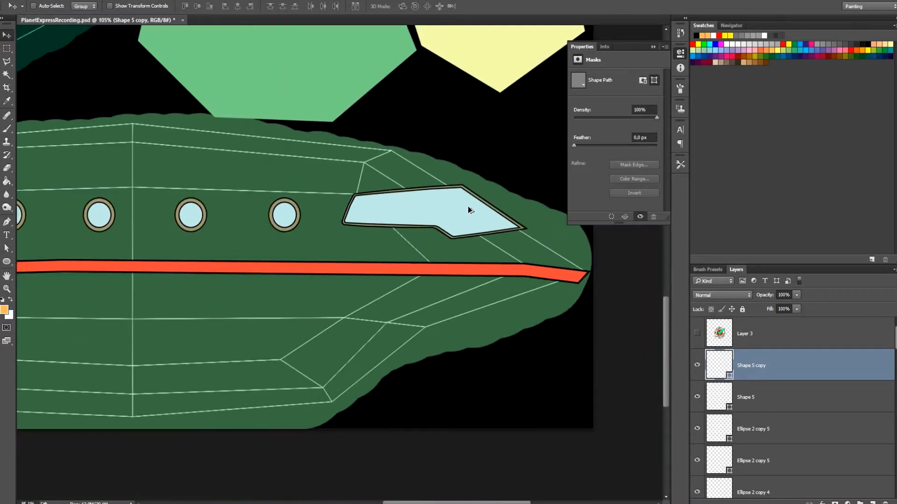
scroll(437, 195, up, 2)
scroll(393, 186, up, 1)
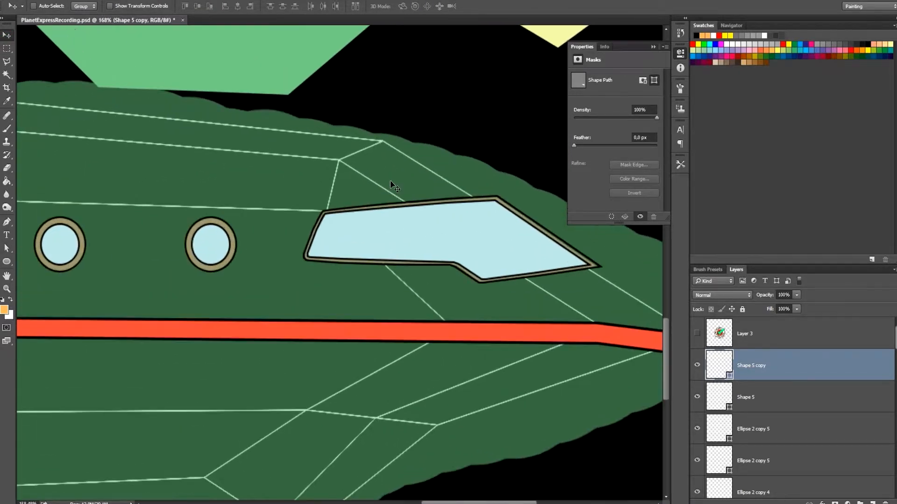
scroll(392, 186, up, 3)
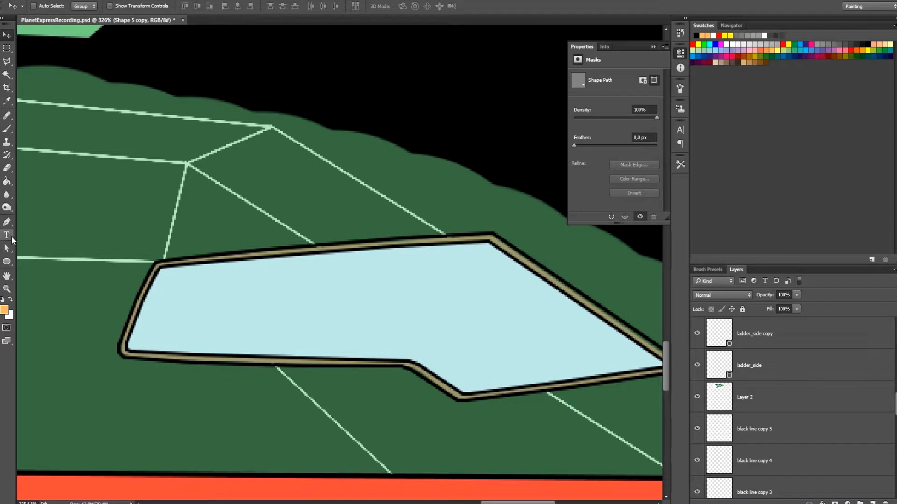
click(7, 222)
click(84, 5)
click(128, 25)
click(218, 359)
click(265, 360)
click(268, 361)
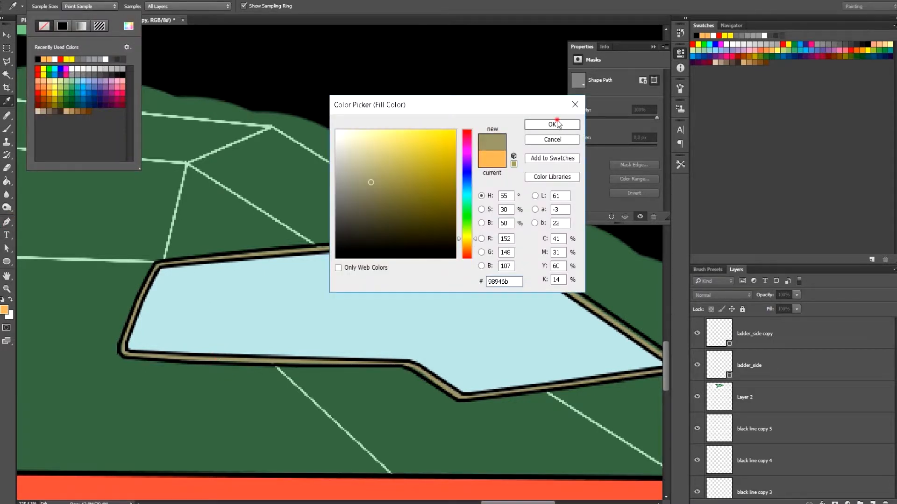
click(551, 124)
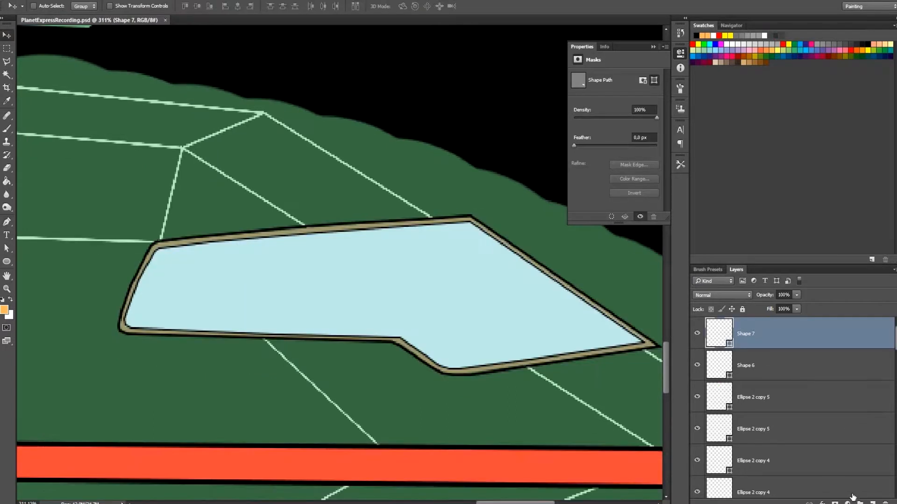
Sample the cockpit window frame's tan colour as the Pen tool's fill for the window dividers
scroll(194, 252, up, 1)
drag(194, 252, 320, 217)
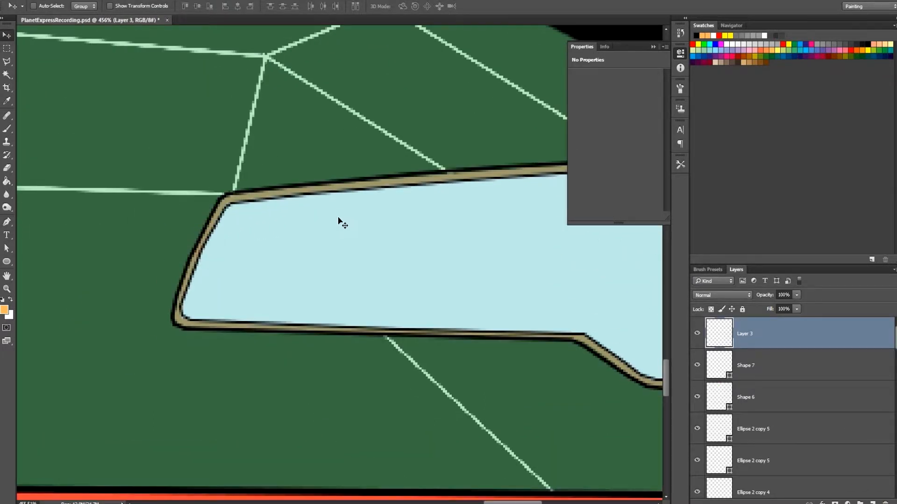
key(p)
click(84, 5)
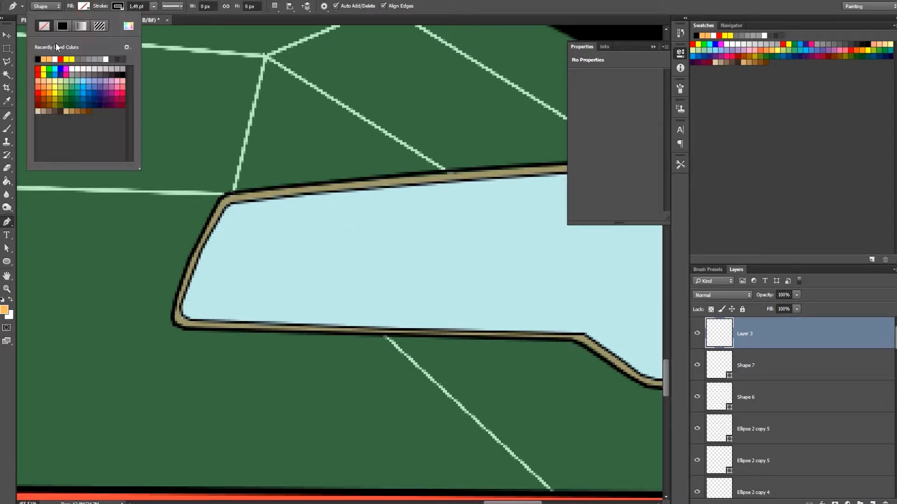
click(128, 26)
click(250, 199)
key(Return)
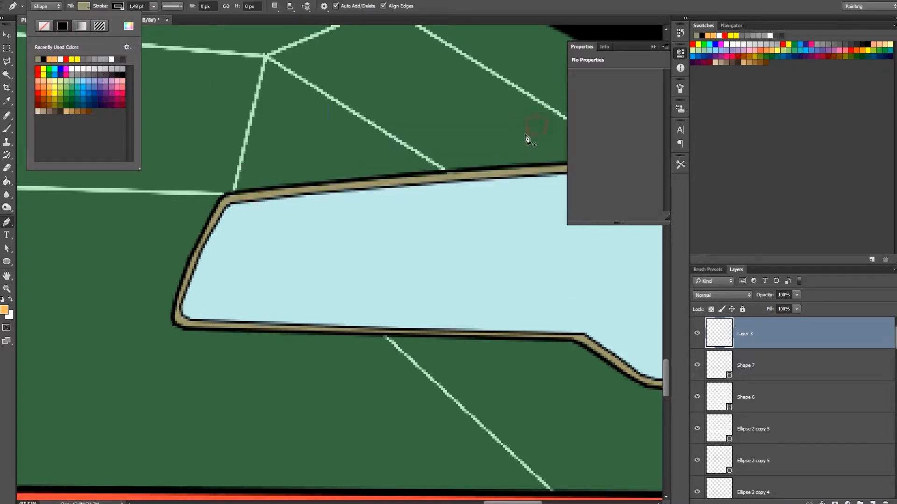
Draw a closed tan divider about 9 px wide and 57 px high across the rear part of the cockpit window
click(296, 194)
click(297, 195)
click(307, 193)
click(299, 323)
click(288, 323)
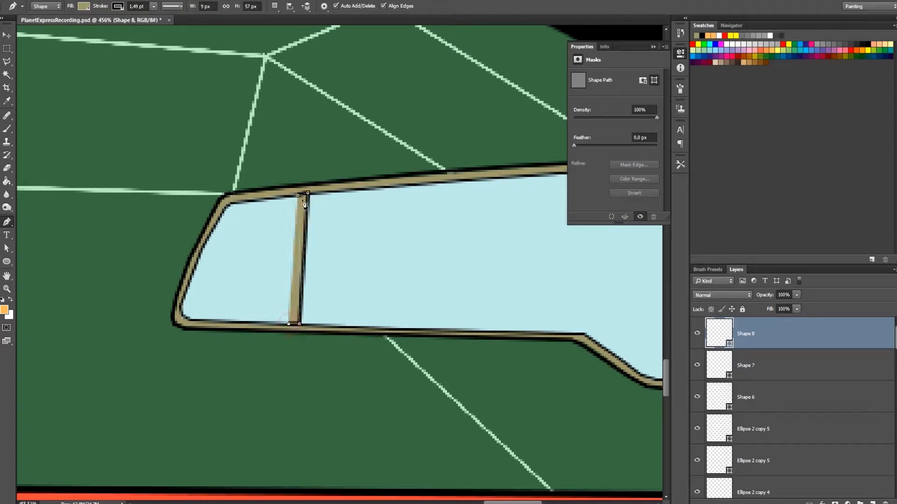
click(297, 195)
Draw a second closed tan divider about 6 px wide and 67 px high across the middle of the cockpit window
scroll(201, 277, down, 4)
scroll(395, 211, up, 5)
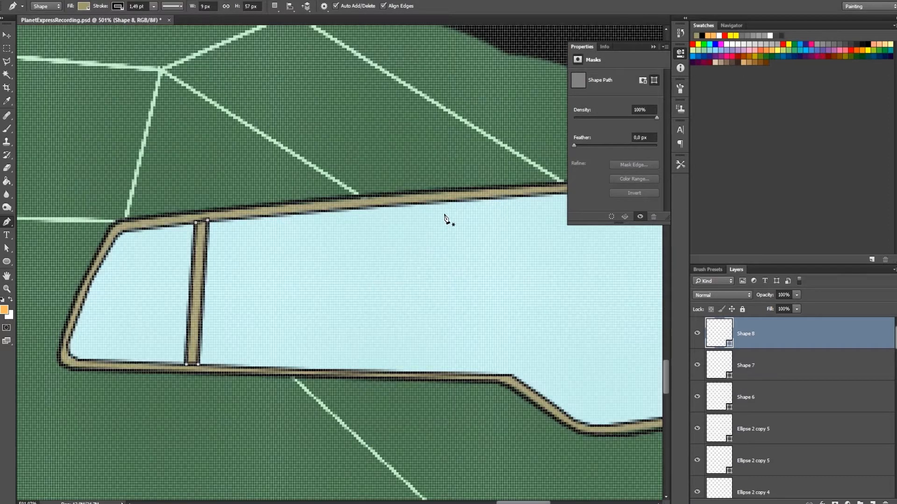
click(436, 202)
click(427, 202)
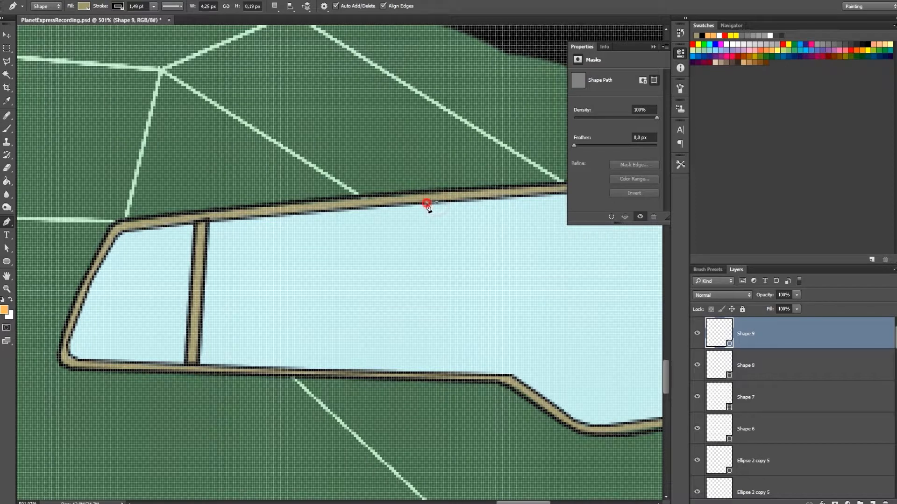
click(430, 372)
click(442, 374)
click(436, 202)
scroll(338, 289, down, 6)
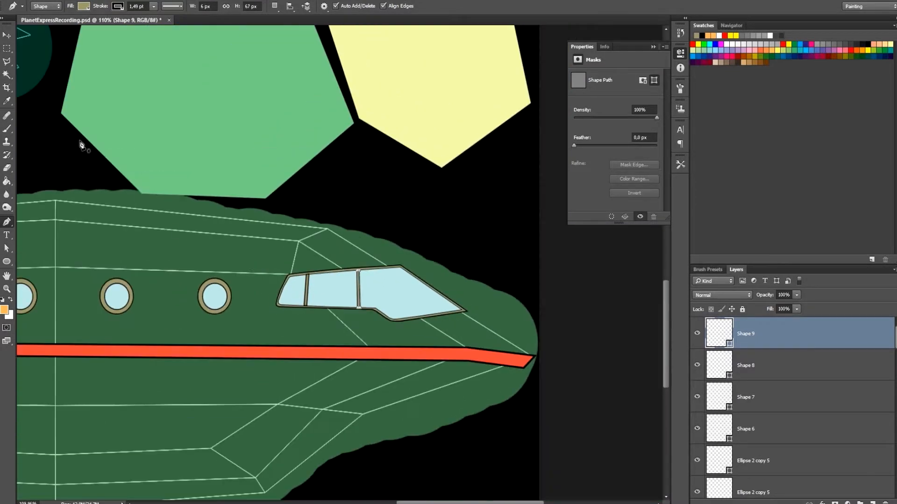
Collapse the floating Properties panel to uncover the canvas around the tail pieces
click(7, 35)
scroll(581, 336, down, 3)
scroll(511, 339, up, 2)
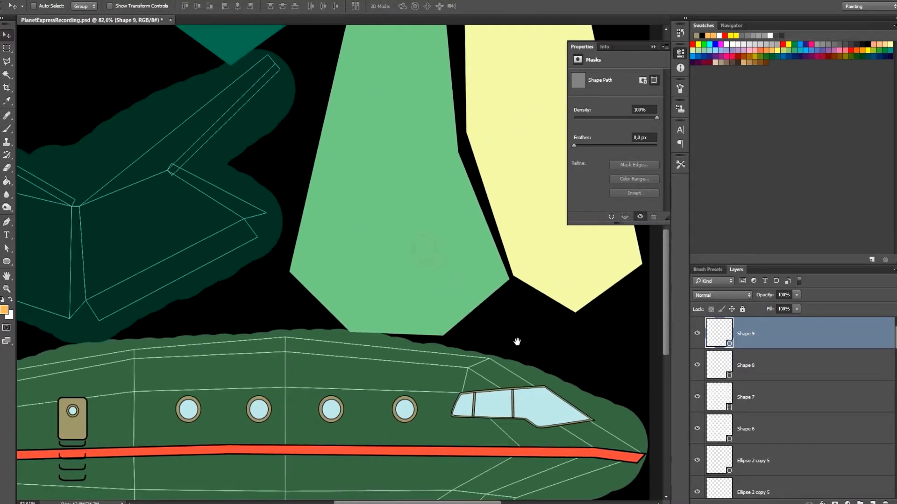
scroll(320, 204, down, 1)
scroll(365, 355, up, 3)
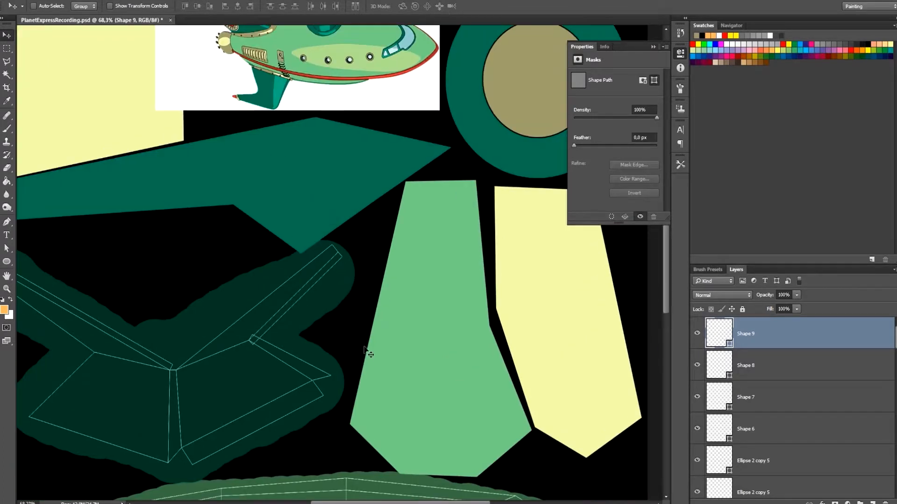
click(653, 47)
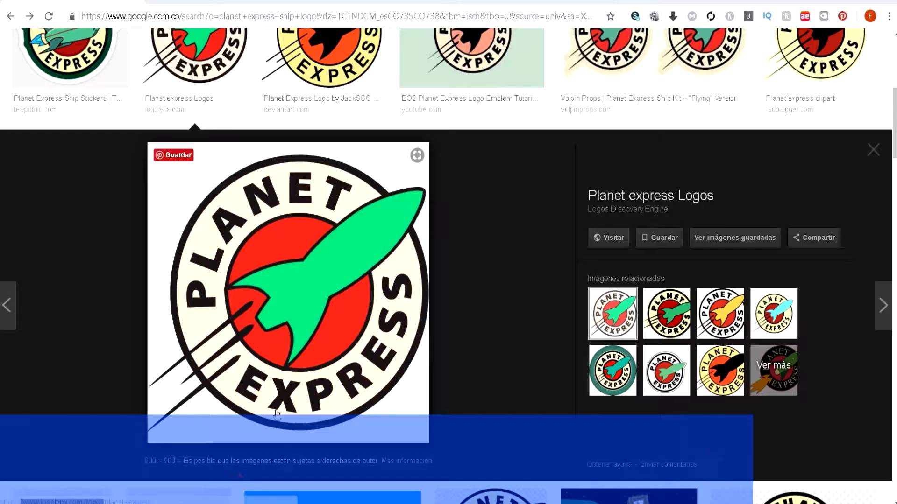
Copy the Planet Express logo image from Google Images in the browser and paste it into PlanetExpressRecording.psd in Photoshop
right_click(316, 229)
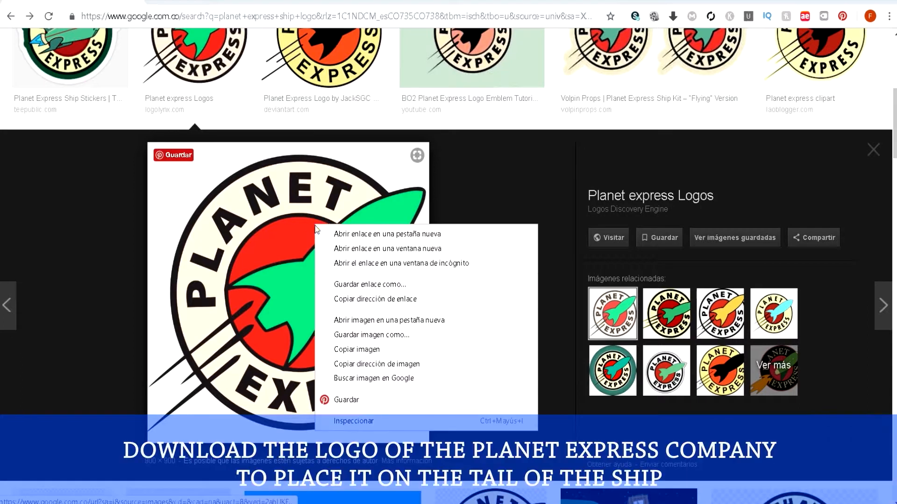
click(544, 337)
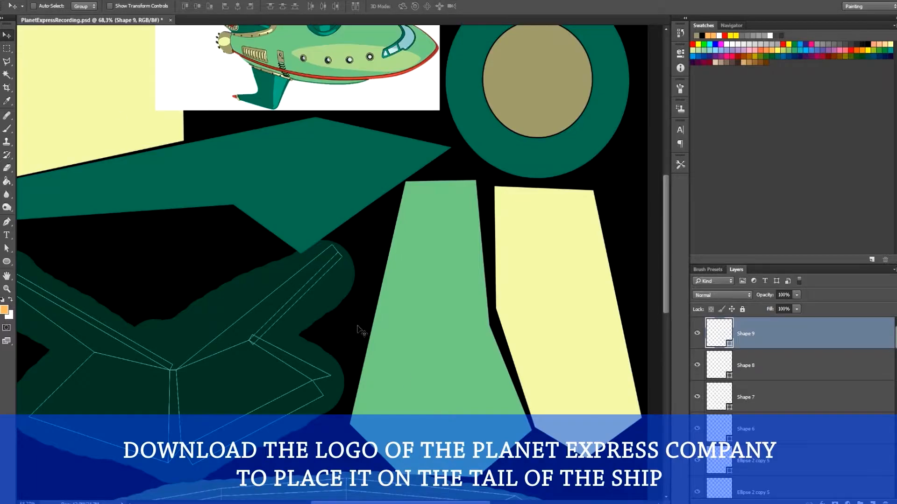
key(ctrl+v)
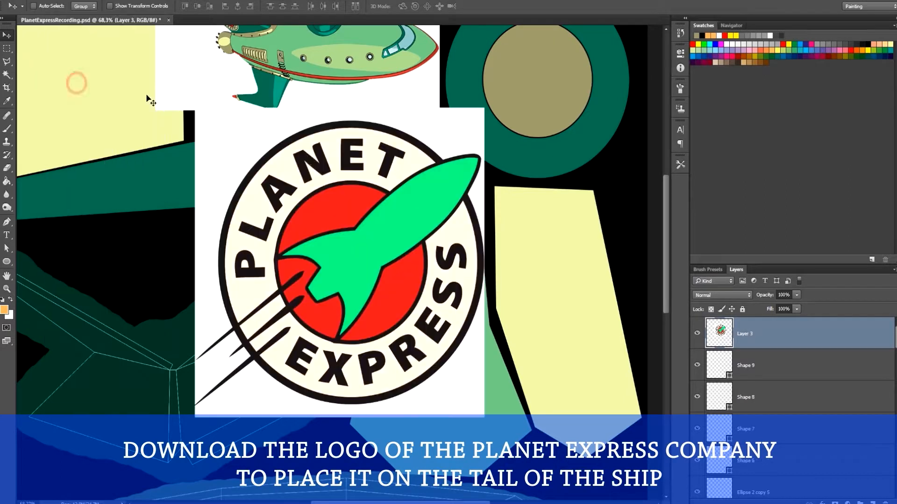
Remove the white background around the Planet Express logo with the Magic Wand and clear the selection
click(7, 74)
click(213, 120)
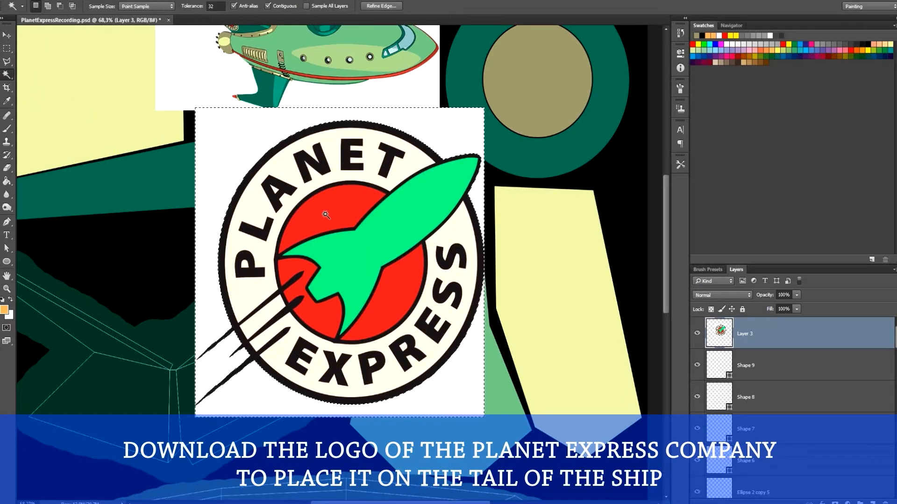
key(Delete)
key(ctrl+d)
Shrink the logo, rotate it until the rocket points straight up, and place it on the wide end of the dark green tail
key(ctrl+t)
drag(482, 120, 271, 178)
drag(306, 270, 326, 134)
drag(410, 175, 336, 172)
key(Return)
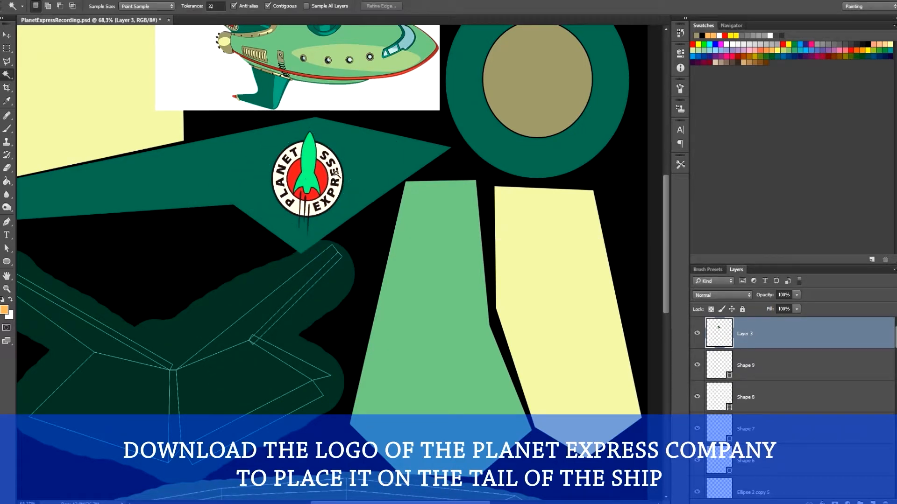
Lower the opacity of the dark green tail layer, Shape 1, to 64% to reveal the template lines
key(v)
scroll(773, 420, down, 10)
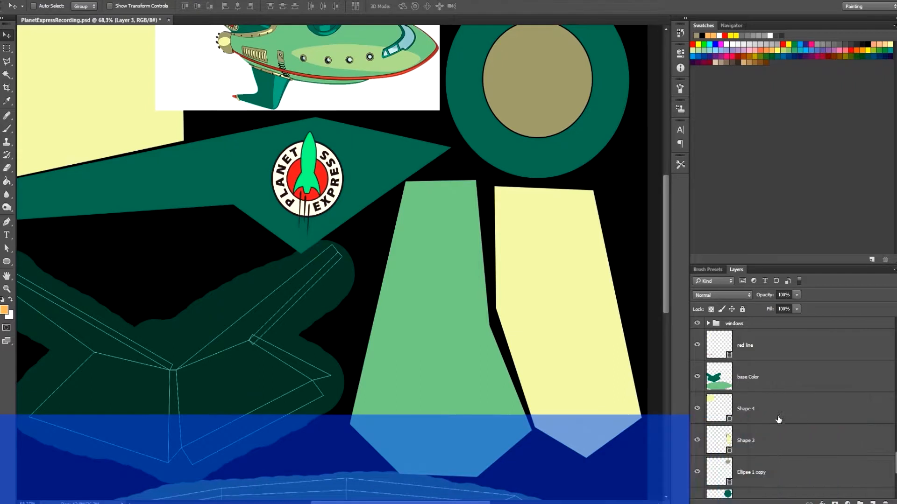
click(769, 447)
drag(766, 297, 748, 299)
Shift the logo slightly to fit the tail's template lines and rename its layer SHIP LOGO
scroll(780, 394, up, 15)
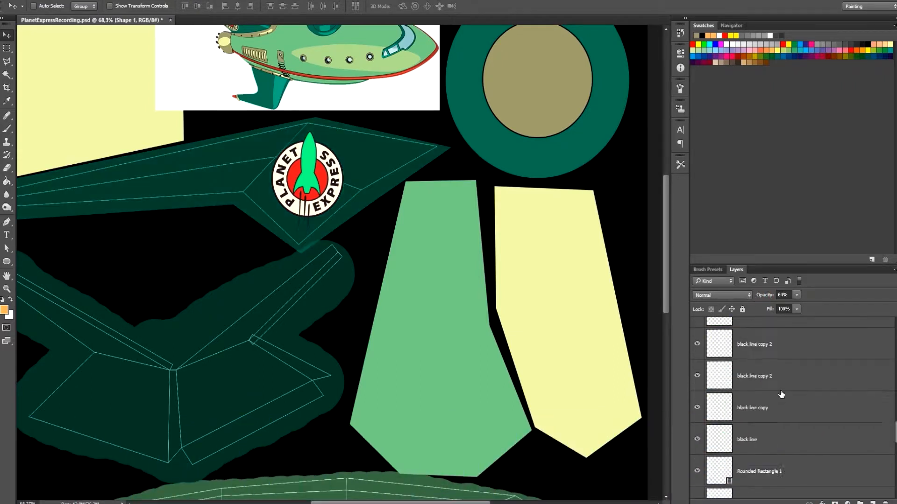
click(745, 334)
double_click(741, 334)
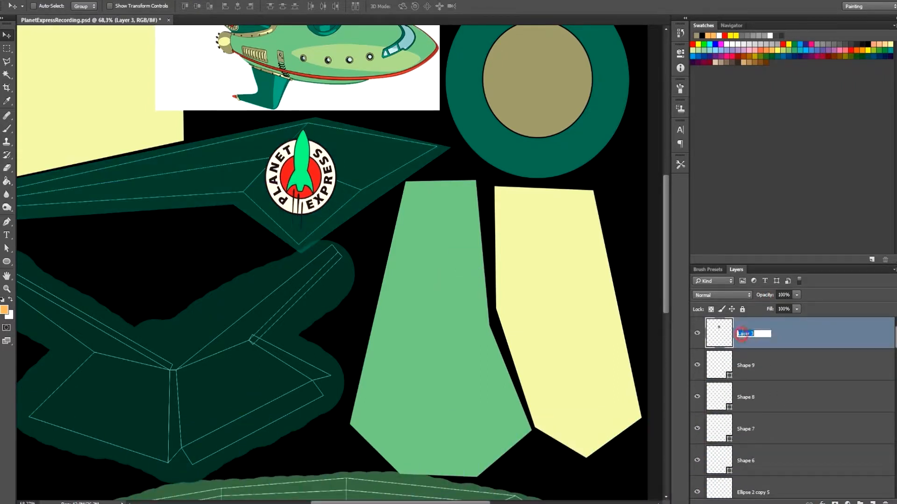
text(SHIP LOGO)
key(Return)
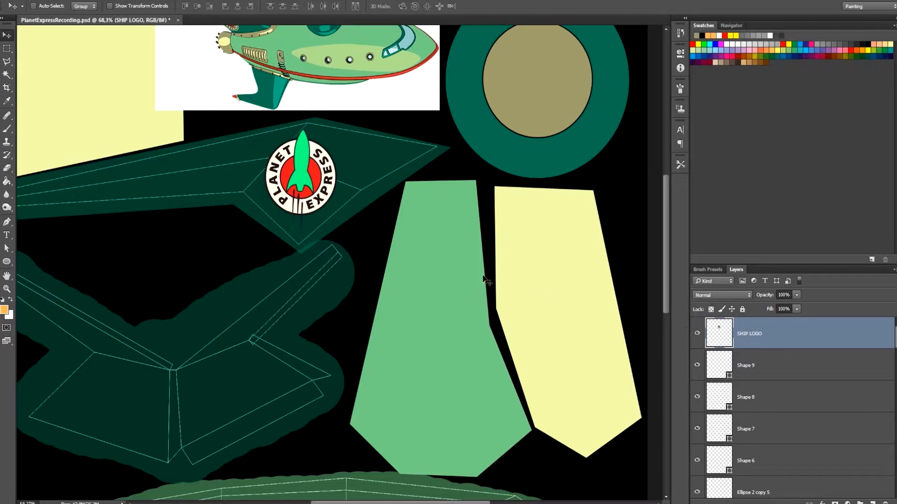
Lower the opacity of the light green piece's layer, Shape 2, to 77% to reveal its template lines
drag(388, 222, 444, 201)
drag(500, 275, 430, 227)
scroll(781, 403, down, 15)
scroll(785, 416, down, 4)
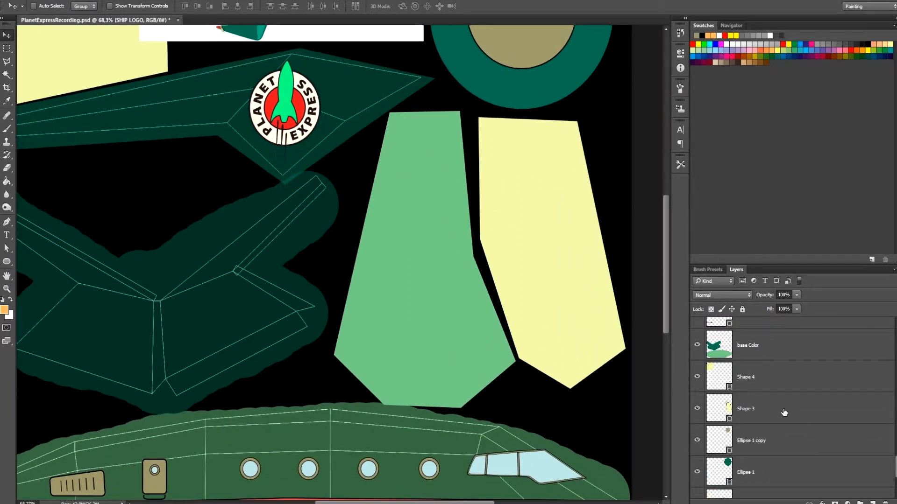
scroll(784, 412, down, 3)
click(726, 422)
drag(766, 295, 757, 298)
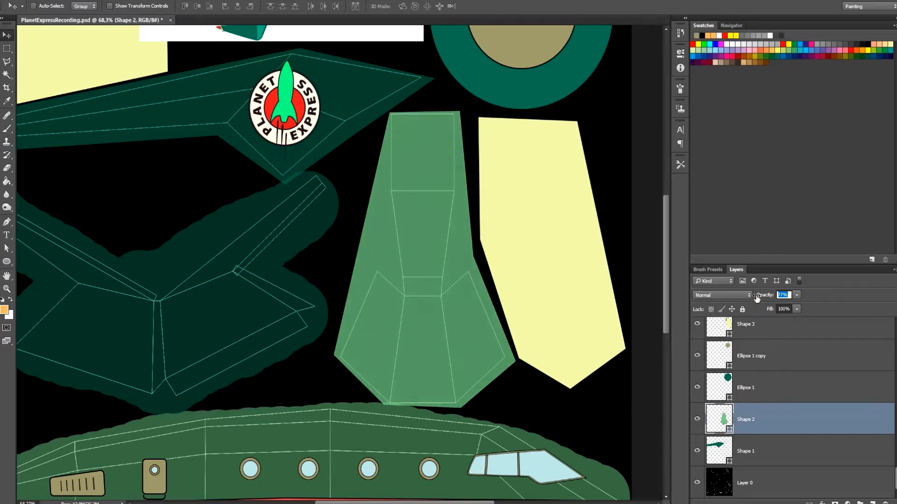
On a new layer above Shape 2, draw a closed tan trapezoid about 202 px wide over the light green piece's lower central panel
ctrl+click(526, 233)
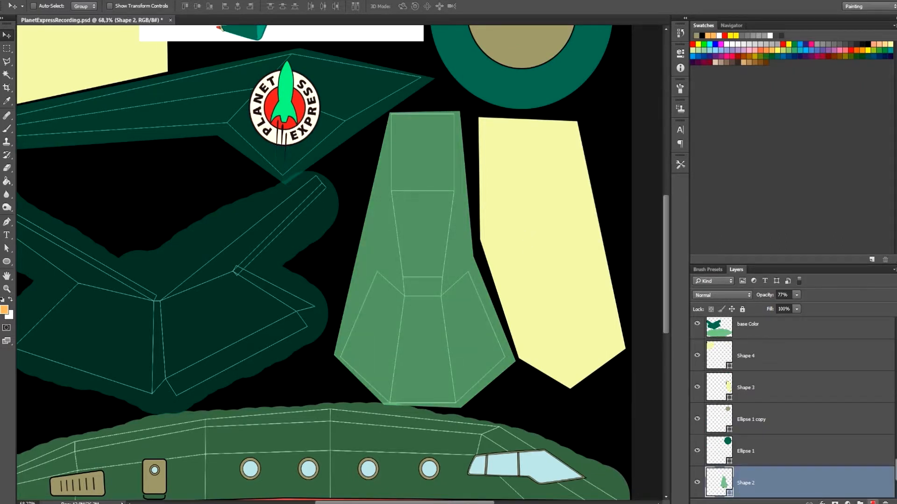
key(ctrl+shift+alt+n)
scroll(435, 357, up, 5)
key(p)
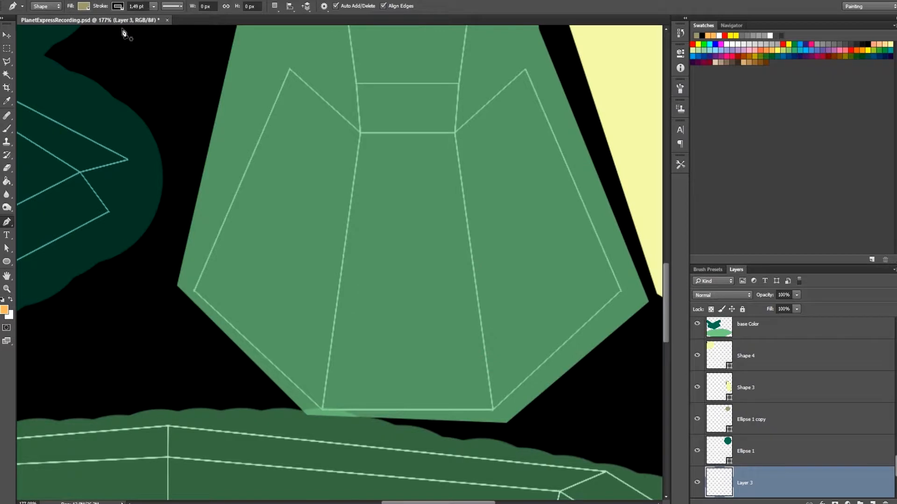
click(84, 7)
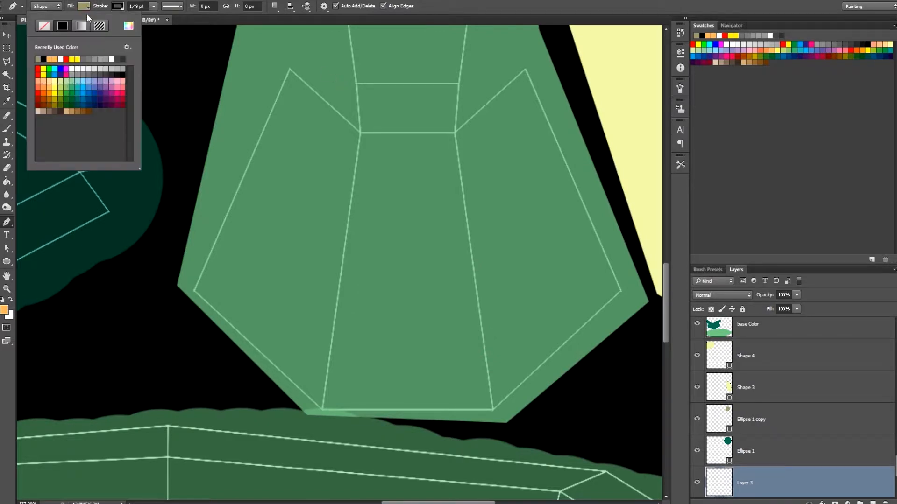
click(360, 134)
click(322, 410)
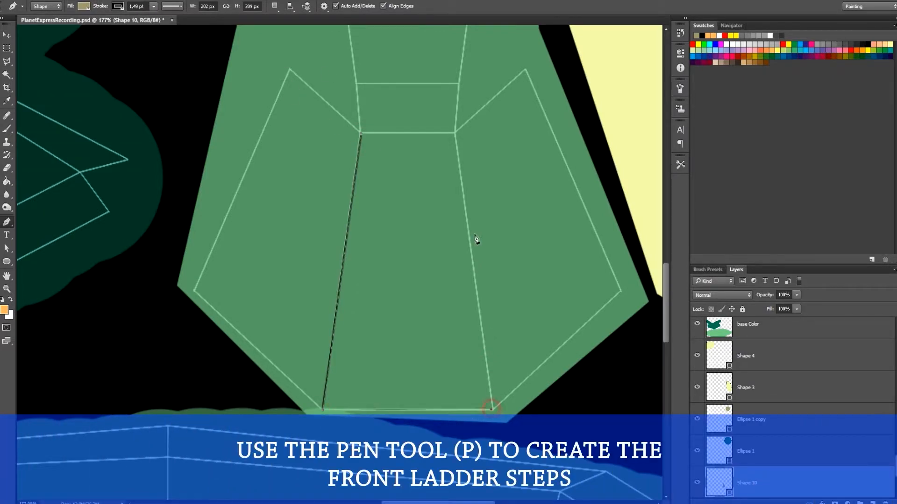
click(491, 409)
click(454, 133)
click(361, 133)
Set the black outline of the tan ladder panel to 3 pt
drag(149, 6, 123, 7)
text(3)
key(Return)
On a new layer, draw a horizontal black rung about 115 px wide across the upper end of the tan ladder panel
click(872, 502)
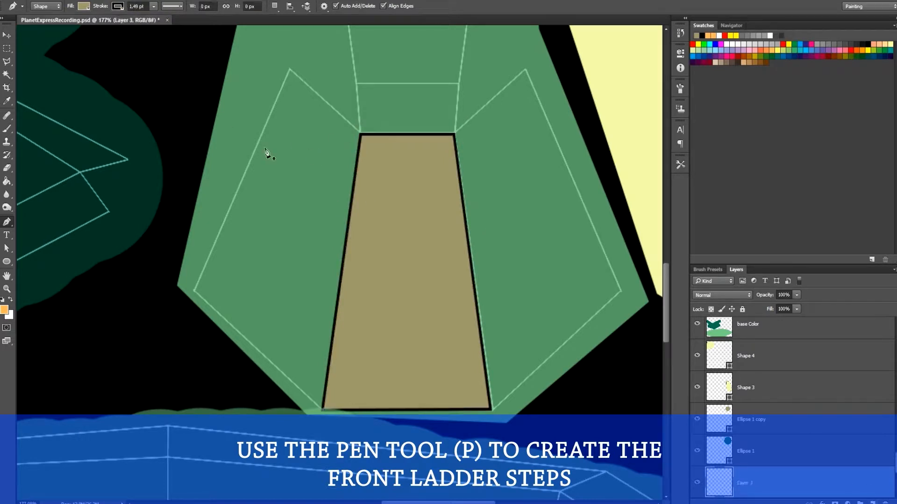
click(359, 152)
click(456, 152)
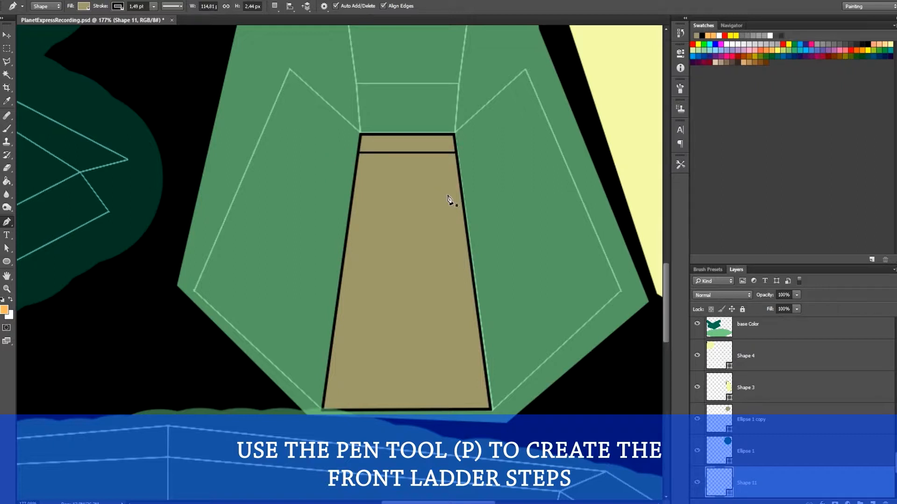
Duplicate the rung three times down the ladder panel at roughly equal spacing
click(7, 35)
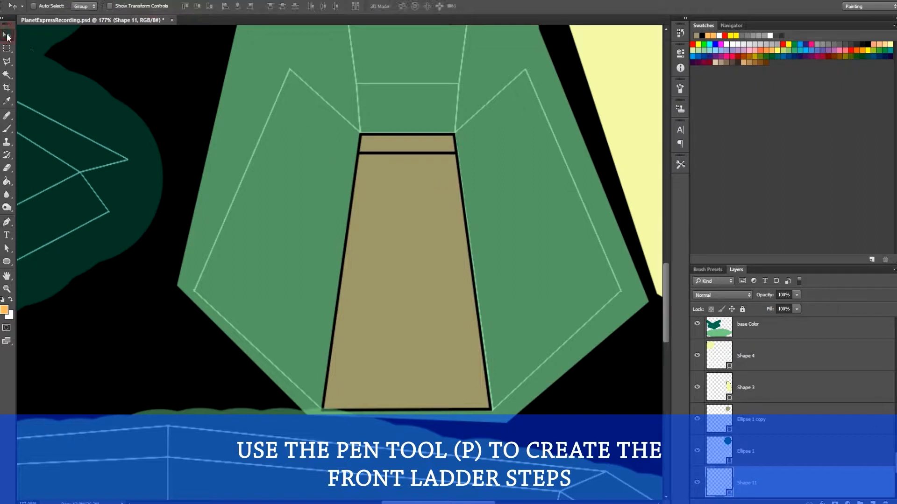
drag(444, 231, 449, 254)
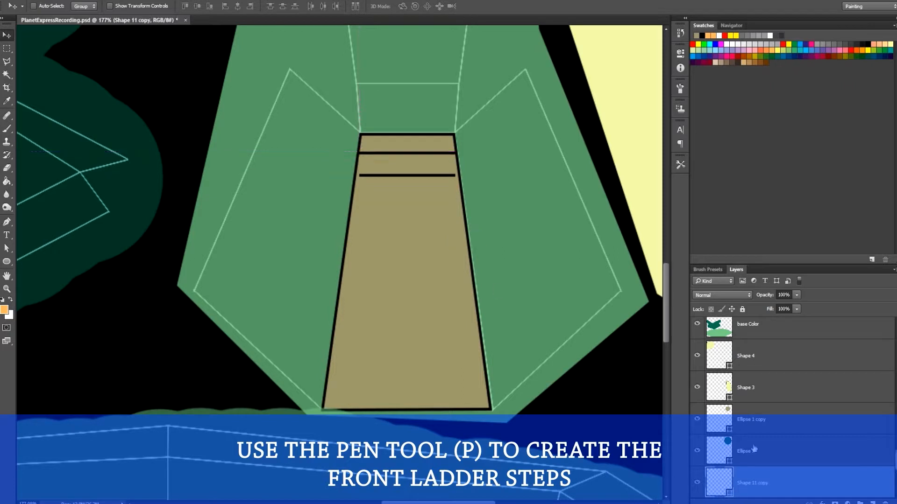
drag(391, 238, 390, 259)
drag(391, 260, 390, 279)
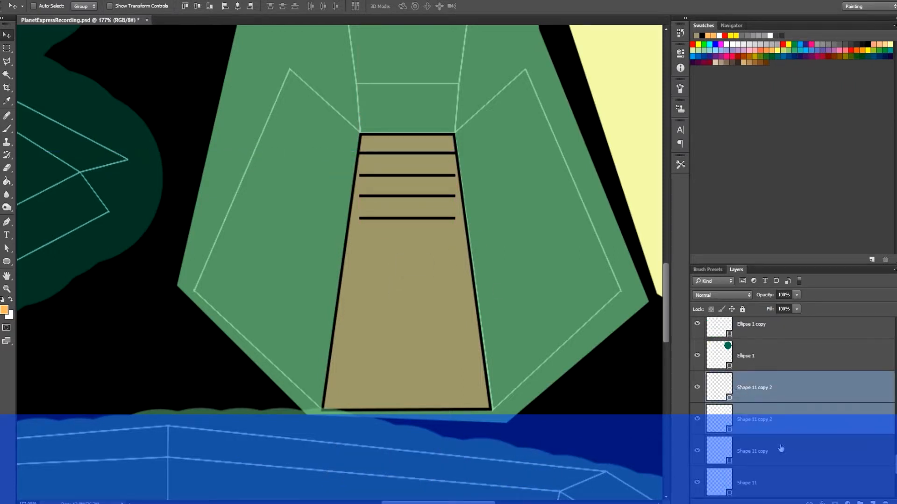
Duplicate the four rungs below themselves, and add three more copies to continue the ladder to eleven rungs
shift+click(780, 423)
drag(461, 266, 456, 352)
scroll(793, 415, up, 2)
click(777, 373)
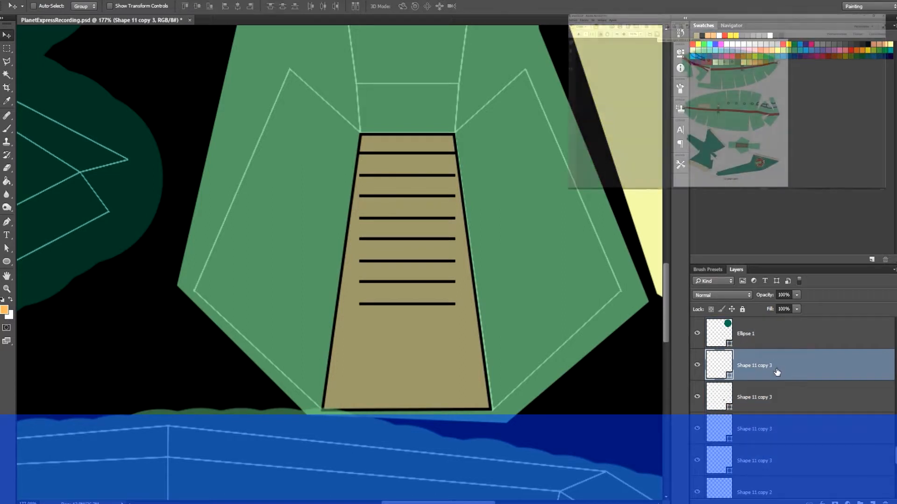
shift+click(776, 424)
drag(450, 305, 451, 373)
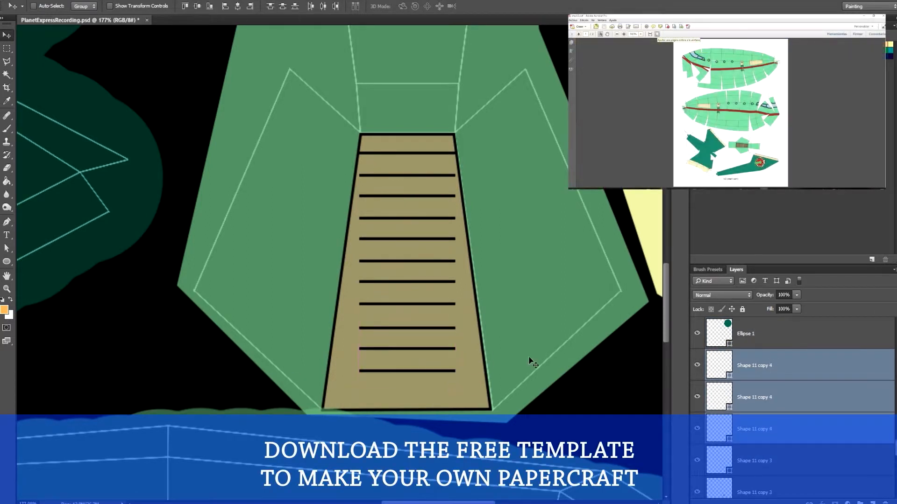
Select all eleven rung layers and distribute them evenly by their vertical centers
click(730, 362)
scroll(790, 412, down, 4)
shift+click(767, 462)
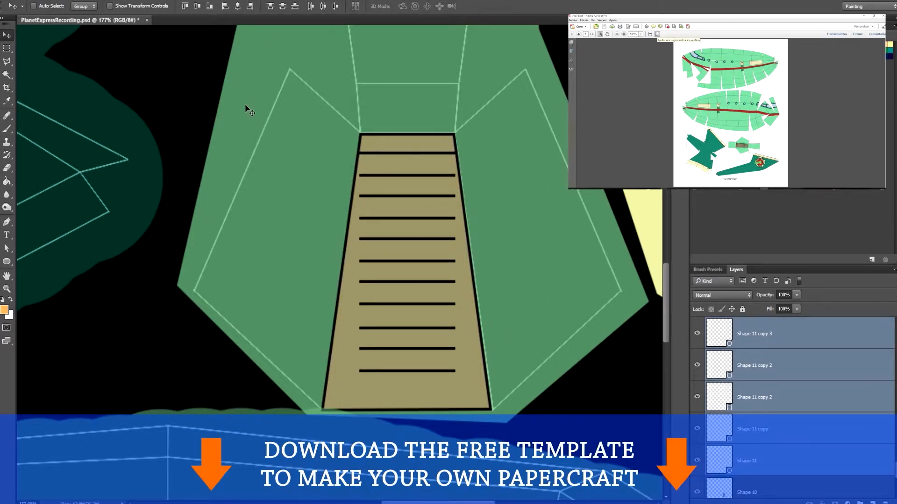
click(283, 7)
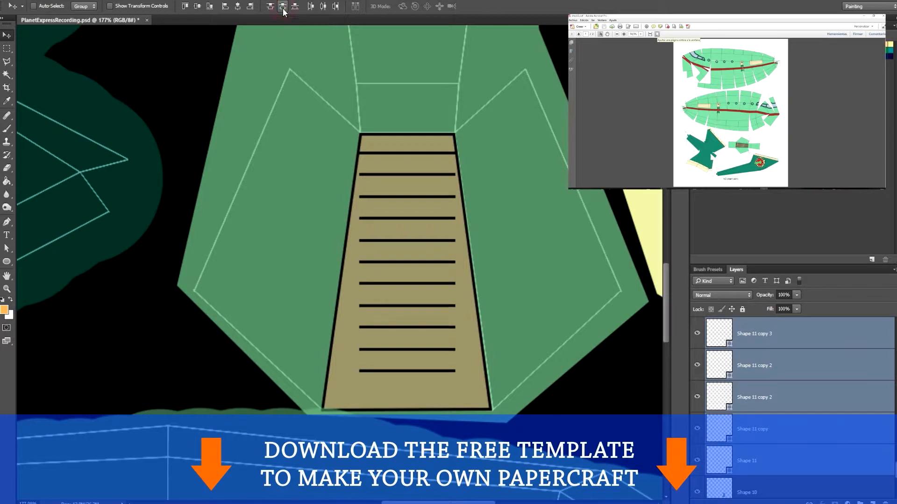
Stretch the set of rungs downward to about 107% height so they fill the ladder panel
key(ctrl+t)
drag(407, 373, 408, 387)
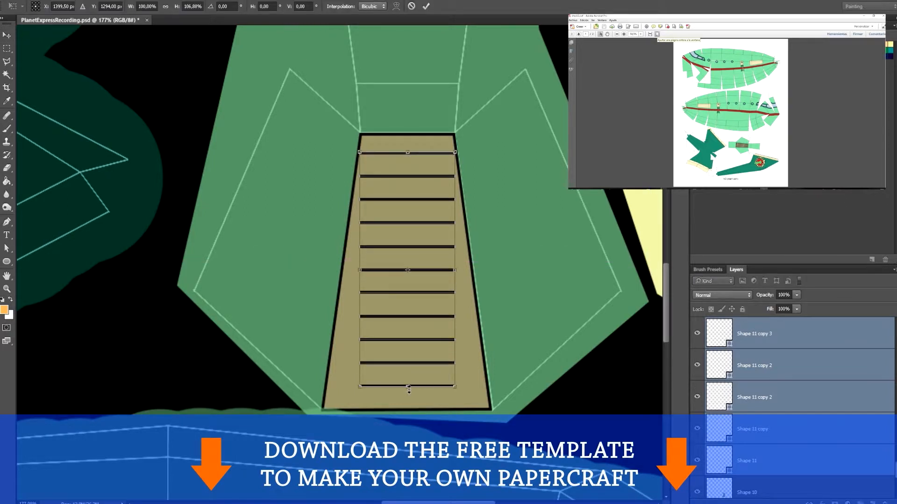
key(Return)
Create a layer group named LADDER above the rung layers
click(753, 374)
scroll(753, 375, up, 9)
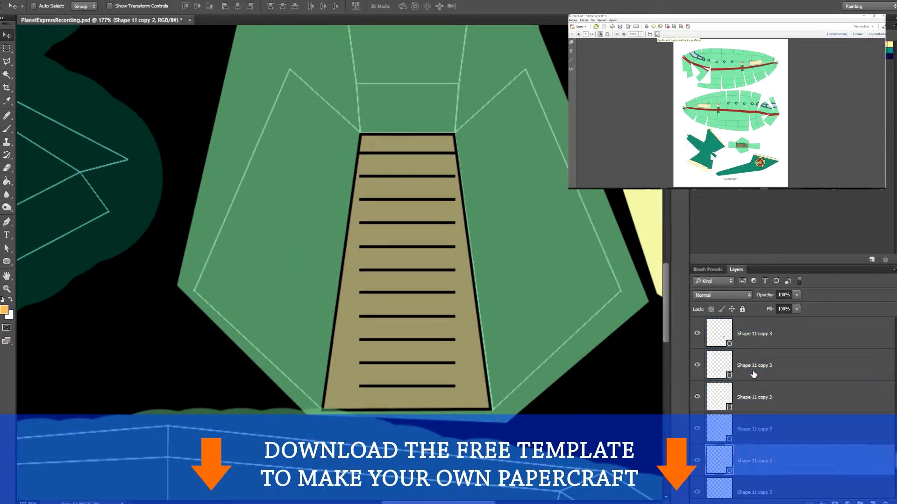
scroll(763, 382, down, 1)
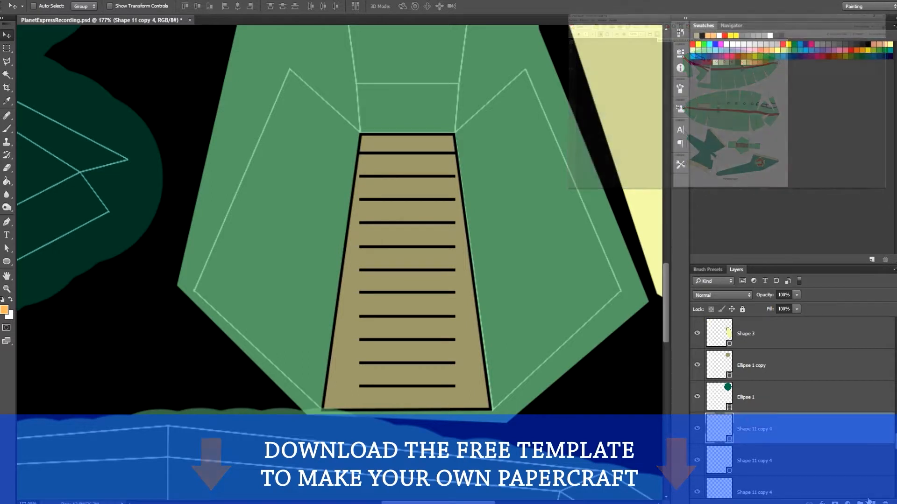
key(ctrl+g)
double_click(736, 418)
text(LADDER)
key(Return)
Move all the rung layers into the LADDER group and collapse it
click(756, 448)
scroll(756, 448, down, 6)
scroll(756, 447, down, 2)
shift+click(747, 406)
scroll(747, 406, up, 8)
drag(747, 406, 745, 388)
click(708, 387)
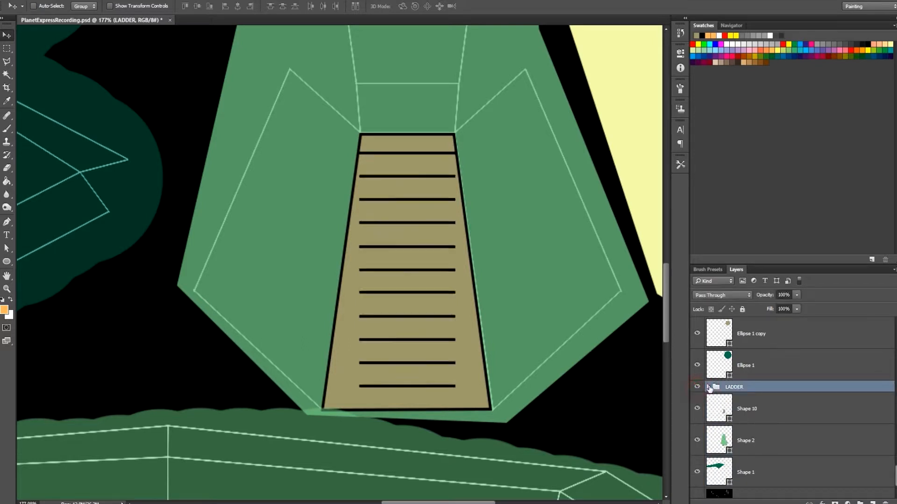
Expand the LADDER group and extend both ends of the lowest rung to the ladder panel's side edges
click(708, 388)
click(756, 406)
key(a)
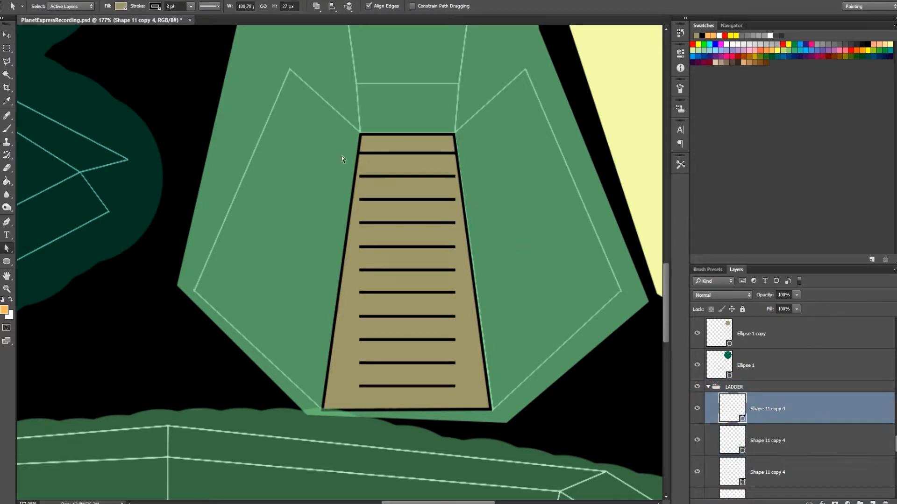
drag(318, 147, 457, 405)
click(298, 426)
Extend both ends of the second-lowest rung to the ladder panel's side edges
click(737, 447)
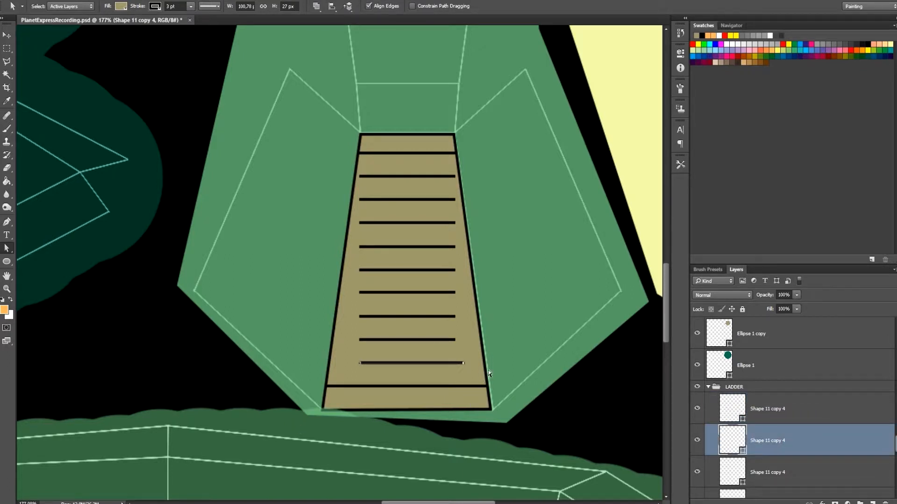
key(Right)
key(Right)
key(Right)
key(Right)
drag(415, 350, 321, 394)
key(shift+Left)
key(shift+Left)
key(shift+Left)
key(Left)
key(Left)
key(Left)
key(Left)
key(Left)
key(Left)
Extend both ends of the third rung from the base to the ladder panel's side edges
click(785, 465)
drag(434, 327, 499, 360)
key(shift+Right)
key(shift+Right)
key(shift+Right)
drag(407, 332, 312, 357)
key(shift+Left)
key(shift+Left)
key(shift+Left)
key(Left)
key(Left)
key(Left)
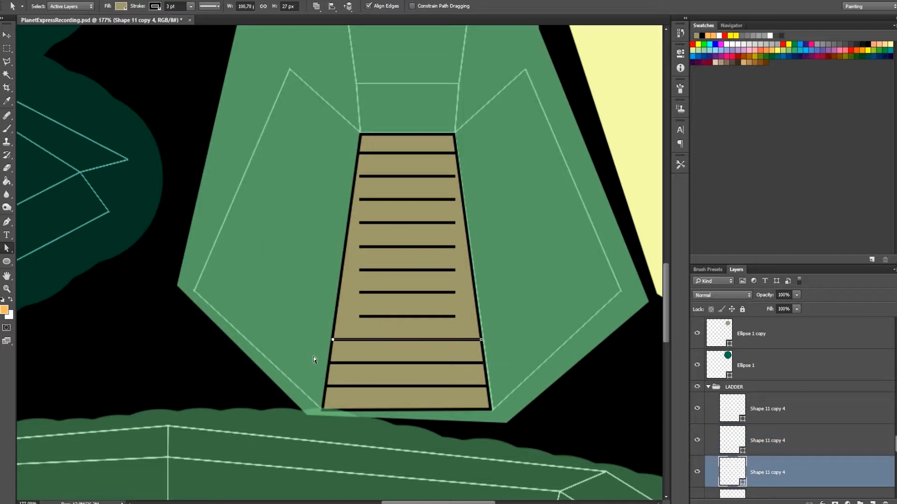
Extend both ends of the fourth rung from the base to the ladder panel's side edges
scroll(802, 419, down, 3)
click(793, 377)
drag(430, 310, 498, 337)
key(shift+Right)
key(shift+Right)
key(shift+Right)
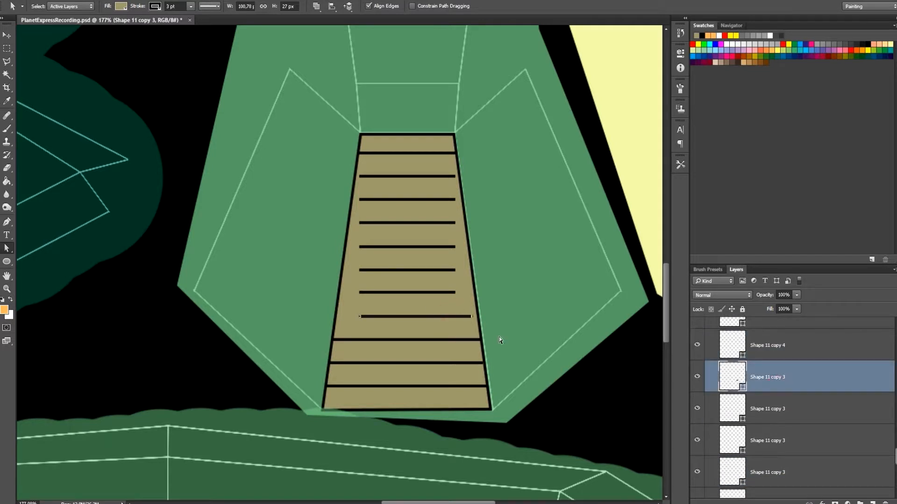
drag(407, 306, 355, 333)
key(shift+Left)
Extend both ends of the fifth rung from the base to the ladder panel's side edges
click(719, 396)
drag(380, 280, 326, 307)
key(shift+Left)
key(shift+Left)
Extend both ends of the sixth rung from the base to the ladder panel's side edges
click(771, 443)
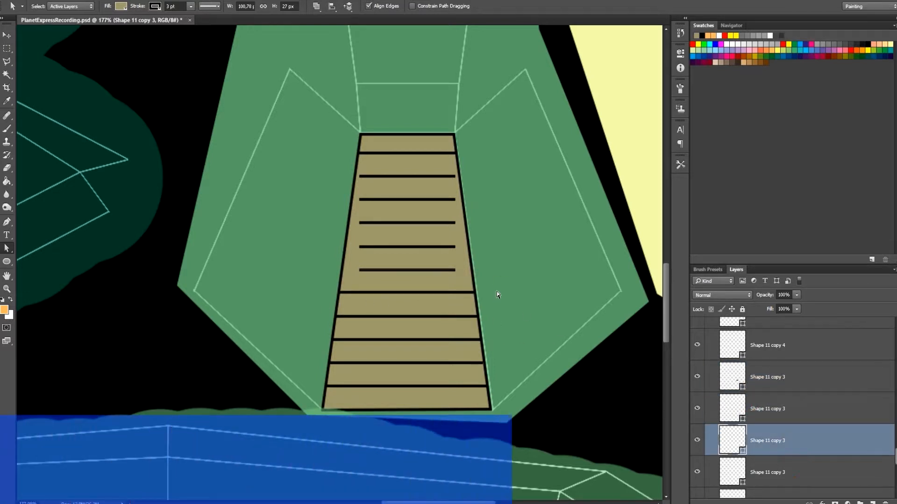
drag(444, 256, 524, 301)
key(shift+Right)
key(shift+Right)
drag(415, 260, 305, 286)
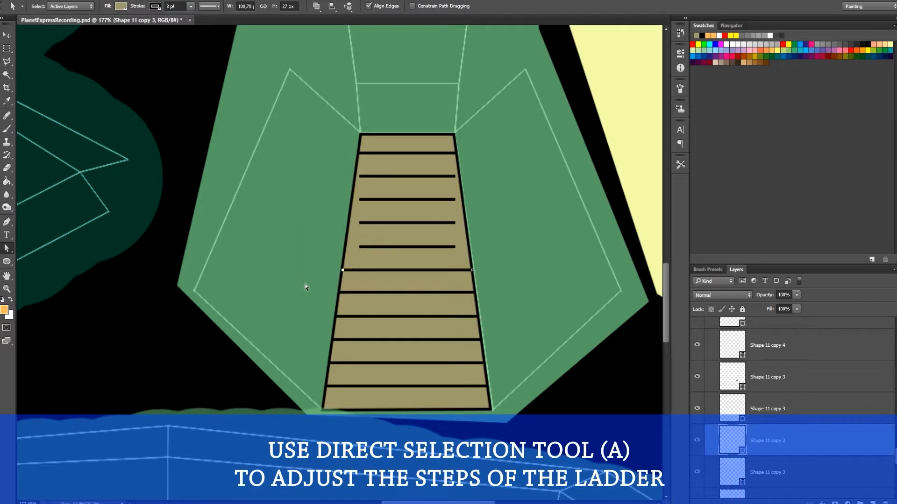
Extend both ends of the seventh rung from the base to the ladder panel's side edges
click(758, 465)
drag(441, 236, 482, 277)
key(shift+Right)
drag(384, 228, 262, 288)
key(shift+Left)
key(shift+Left)
key(shift+Left)
key(shift+Left)
Extend both ends of the eighth rung from the base to the ladder panel's side edges
scroll(793, 467, down, 2)
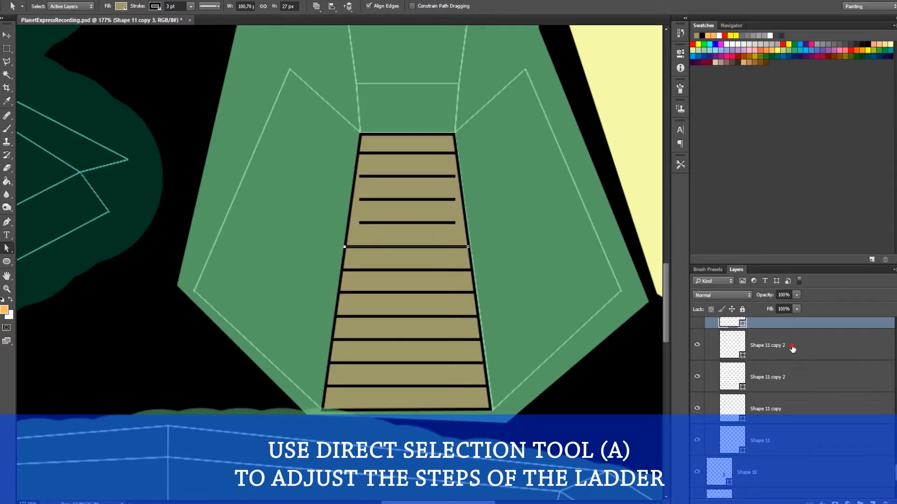
click(792, 351)
key(Right)
key(Right)
drag(377, 212, 335, 245)
key(shift+Left)
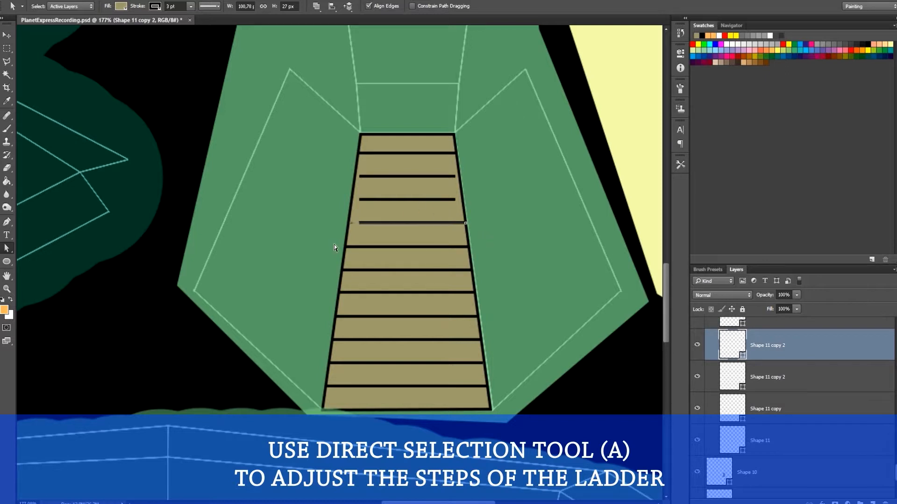
Extend the two remaining short upper rungs to the ladder panel's side edges
key(alt+bracketleft)
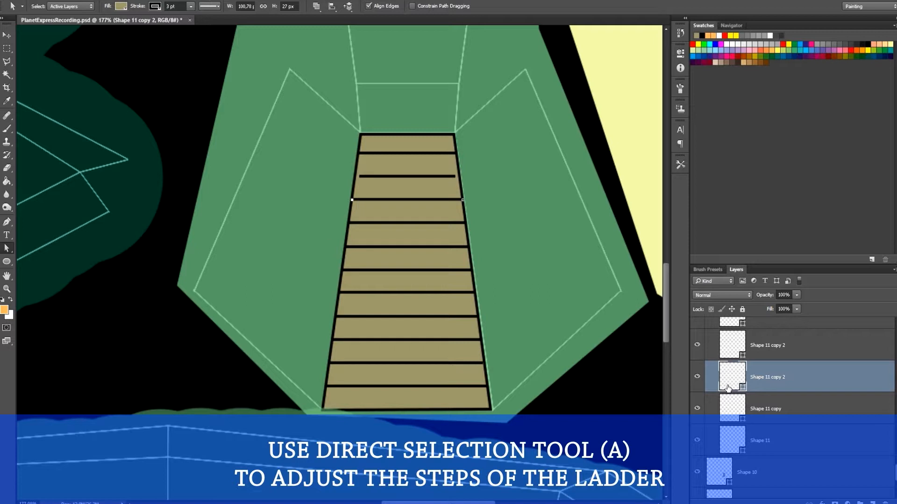
key(alt+bracketleft)
click(370, 176)
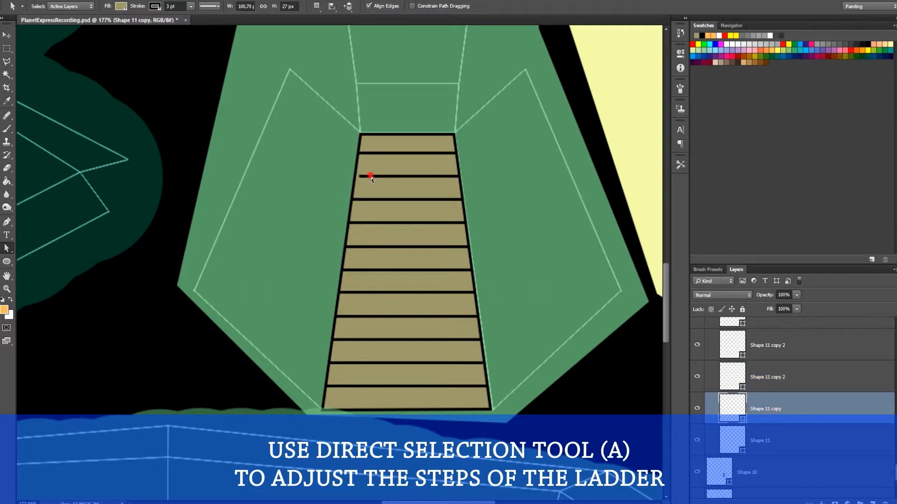
click(6, 36)
scroll(483, 338, down, 15)
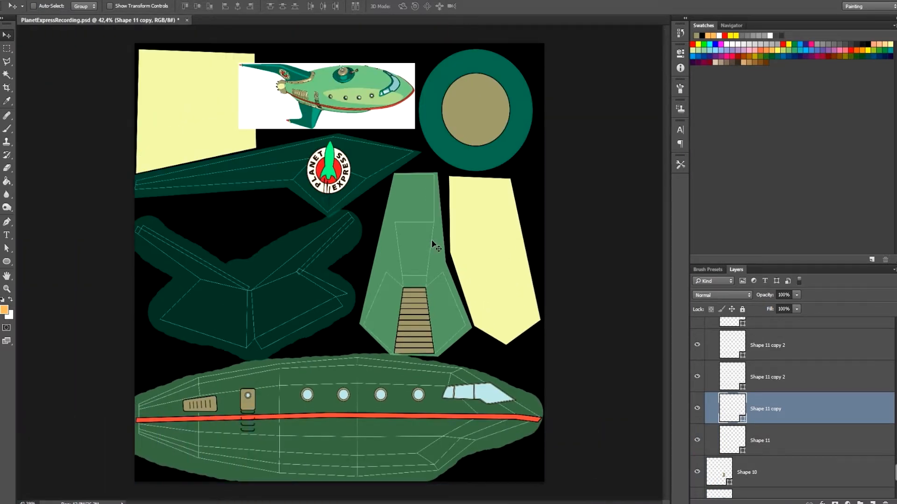
Duplicate the Ellipse 1 copy layer, the tan circle of the round panel, as Ellipse 1 copy 2
scroll(751, 415, up, 5)
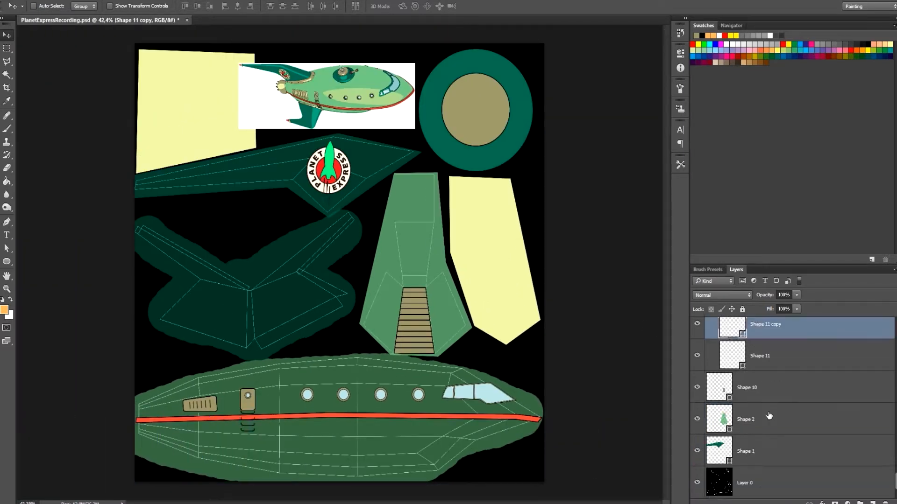
click(766, 410)
right_click(766, 410)
click(736, 95)
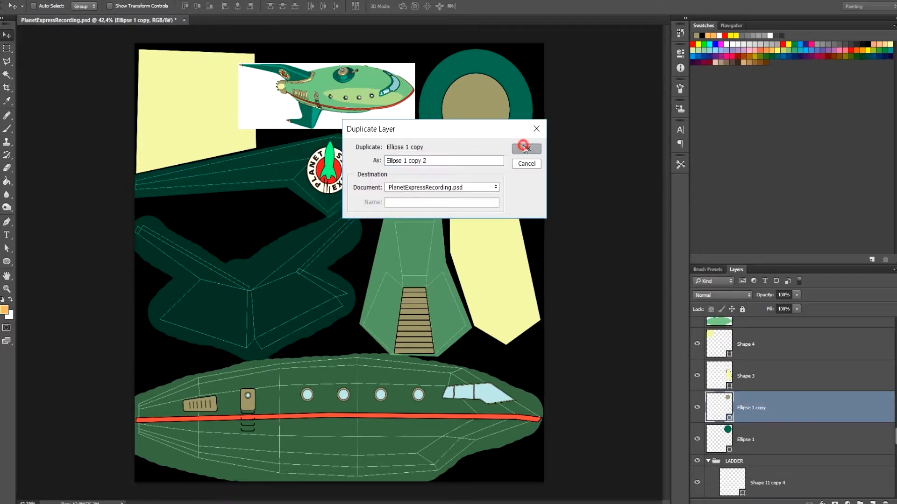
key(Return)
Scale the duplicated circle to 54.07% and center it inside the tan circle
scroll(490, 78, up, 8)
key(ctrl+t)
drag(530, 284, 486, 238)
drag(354, 97, 392, 137)
drag(450, 182, 453, 185)
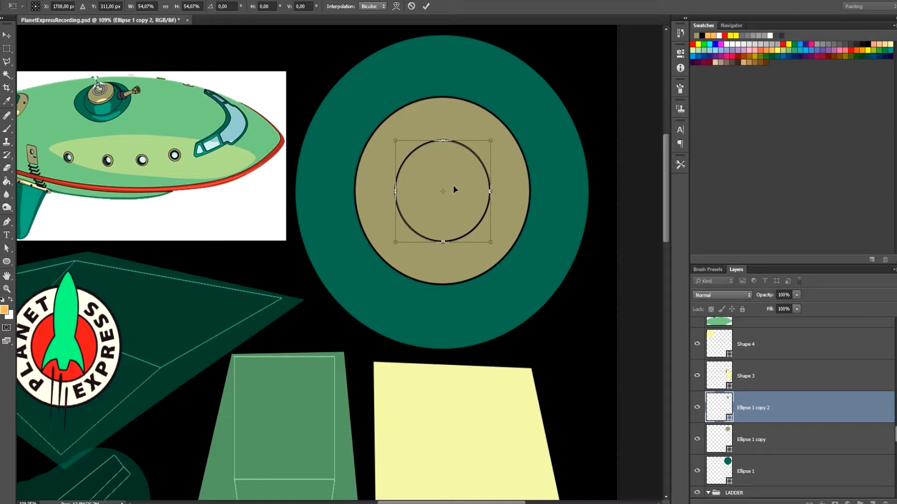
key(Return)
Fill the small inner circle with the light blue sampled from the reference ship's cockpit window
key(p)
click(84, 7)
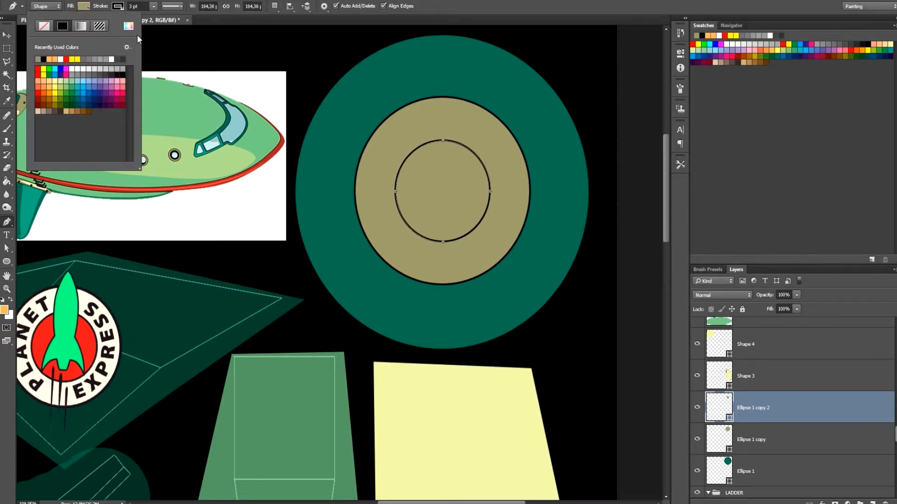
click(128, 26)
click(237, 133)
click(537, 127)
click(7, 36)
scroll(518, 197, down, 6)
Hide the reference ship image on Layer 2 and raise the Shape 1 tail panel's opacity to 100%
scroll(821, 390, up, 15)
click(699, 369)
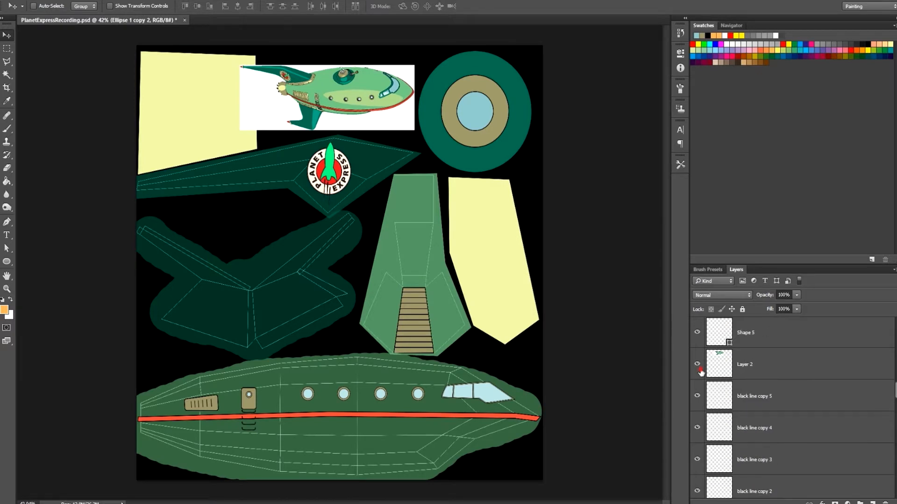
scroll(747, 397, down, 10)
click(751, 446)
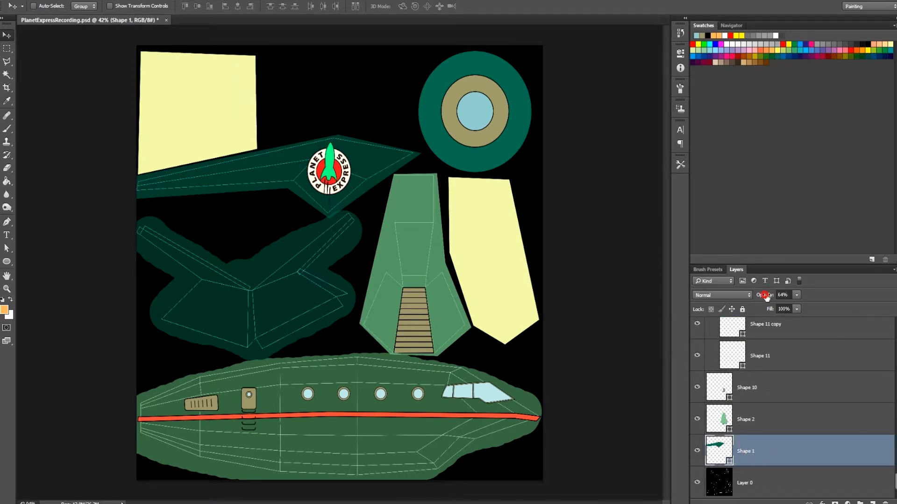
drag(765, 295, 785, 296)
Collapse the LADDER group, set the remaining dimmed green shape layers, including Shape 2, to 100% opacity, and save the document
scroll(777, 389, up, 9)
click(708, 398)
scroll(735, 378, up, 1)
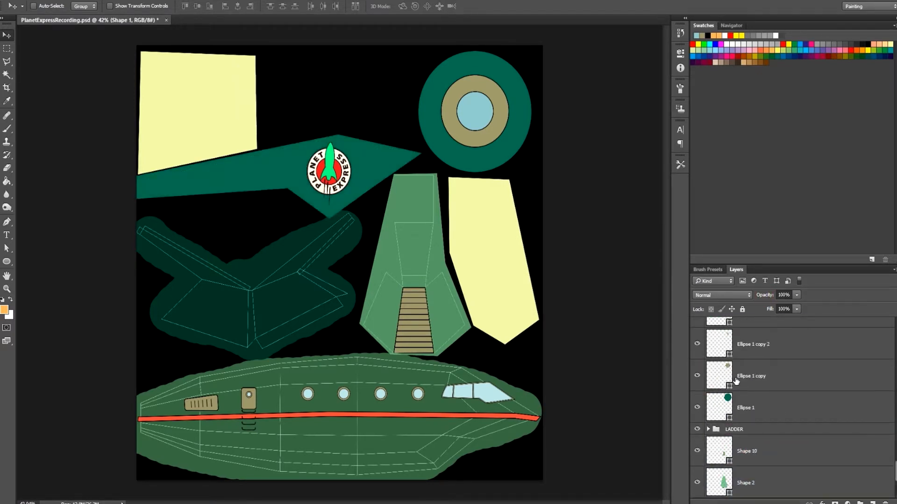
scroll(736, 381, down, 3)
click(746, 373)
drag(765, 295, 785, 296)
scroll(776, 424, up, 3)
scroll(775, 424, down, 2)
click(764, 421)
key(ctrl+s)
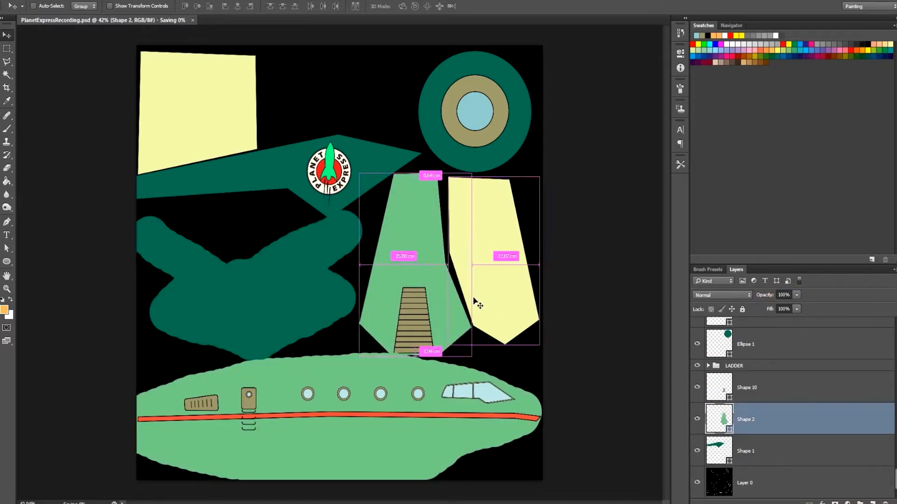
Switch to Maya, select the whole ship model and assign it a new Lambert material
key(alt+Tab)
click(519, 169)
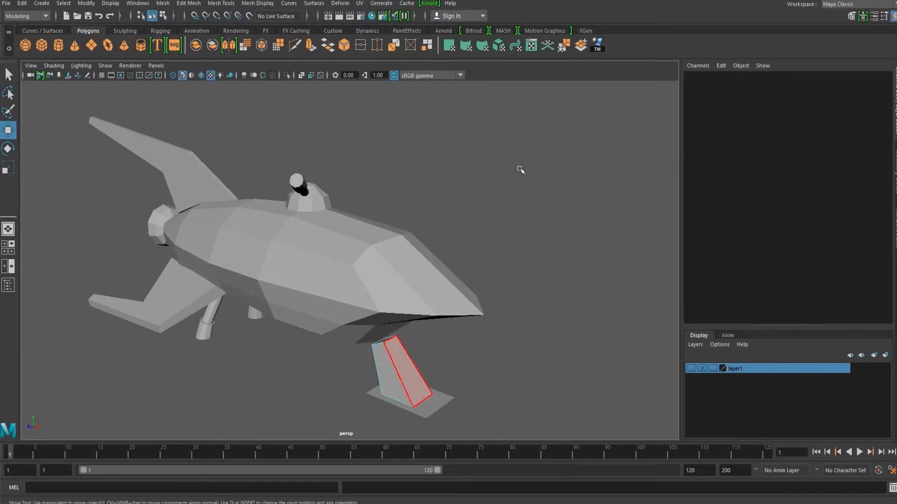
click(520, 205)
scroll(520, 205, down, 3)
drag(425, 213, 472, 203)
click(380, 206)
right_click(371, 227)
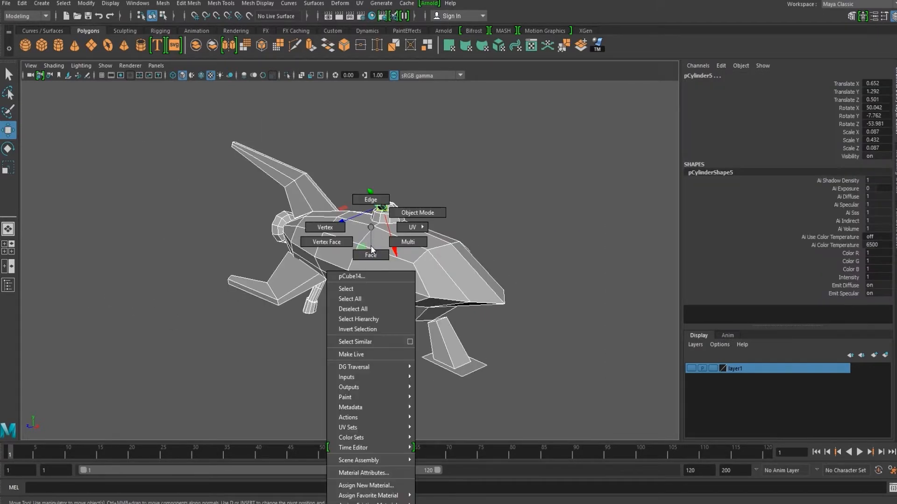
click(404, 486)
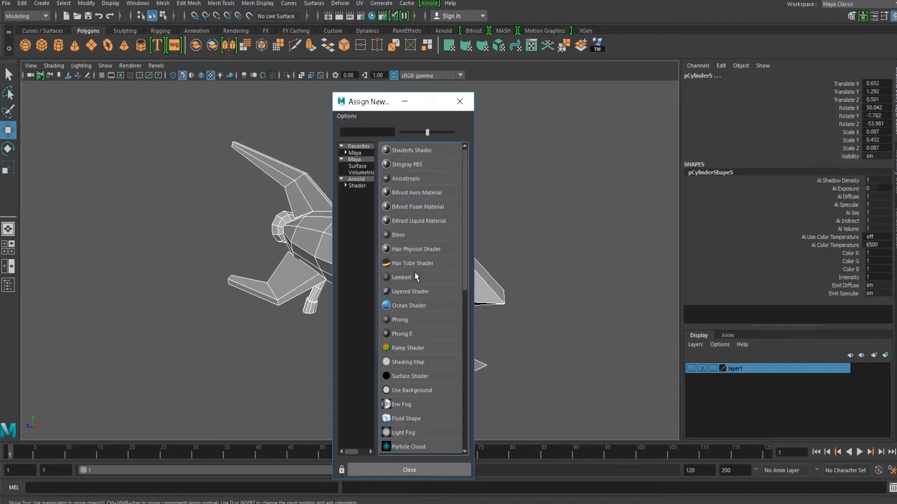
click(386, 278)
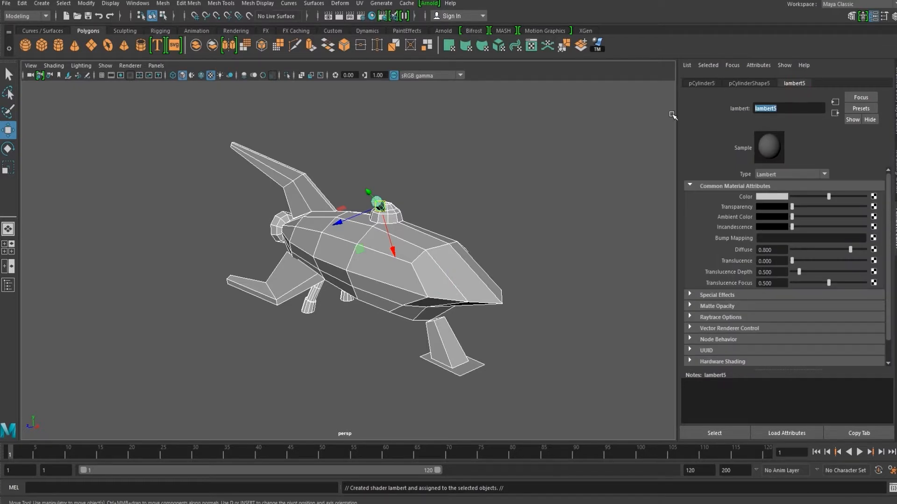
Name the material SHIP TEXTURE and connect the Photoshop ship texture to its color through a File node
text(SHIP TEXTURE)
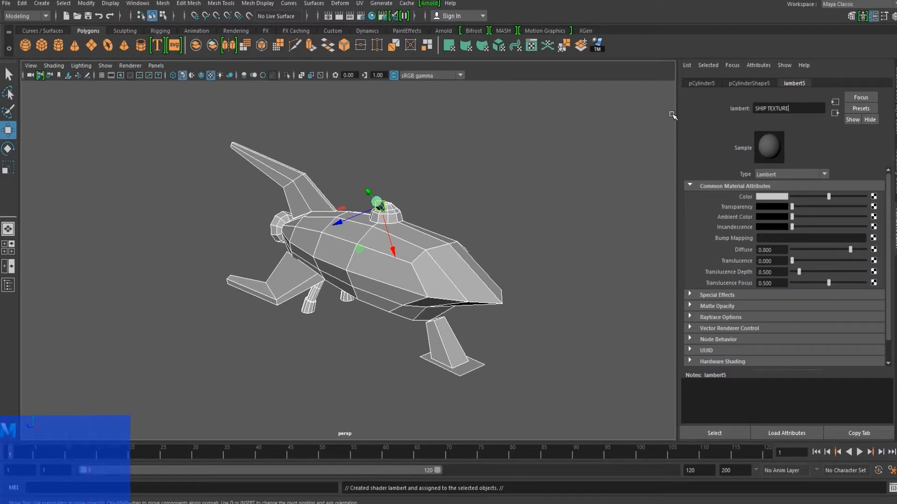
key(Return)
click(874, 197)
drag(384, 174, 398, 105)
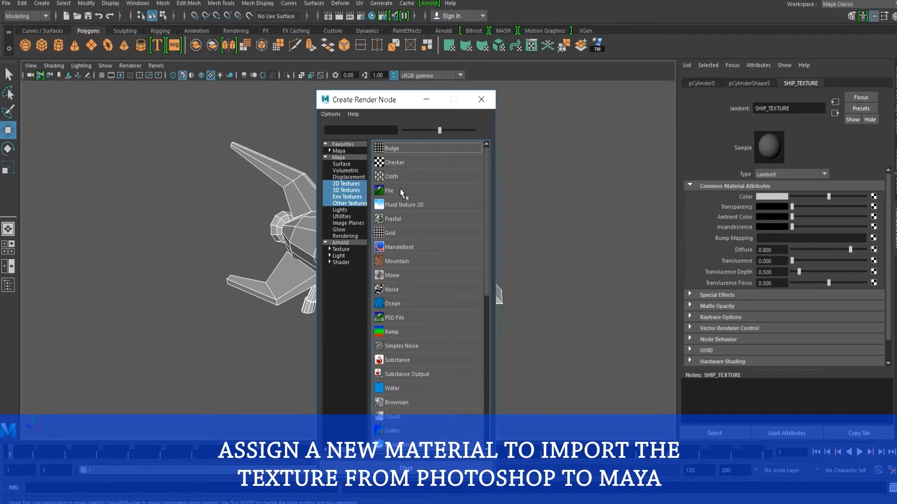
click(399, 190)
click(874, 221)
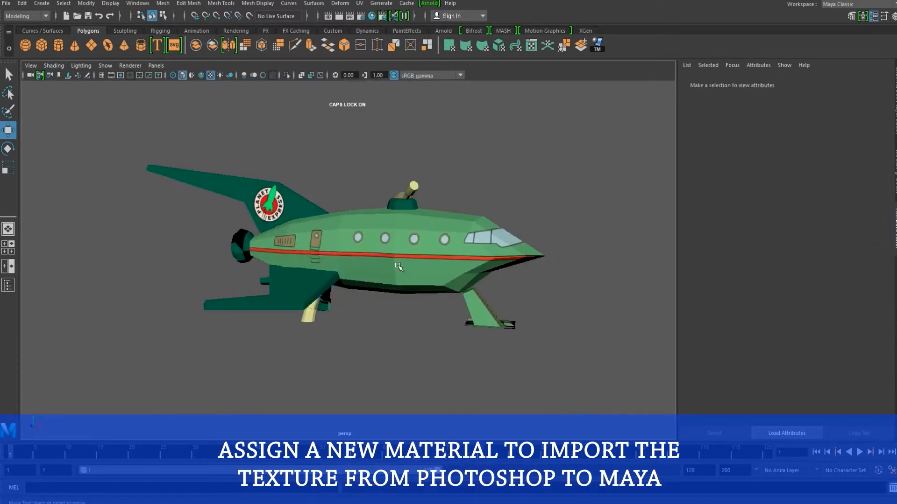
Open the front landing foot plate in the UV Editor and select all of its UVs
drag(398, 266, 550, 304)
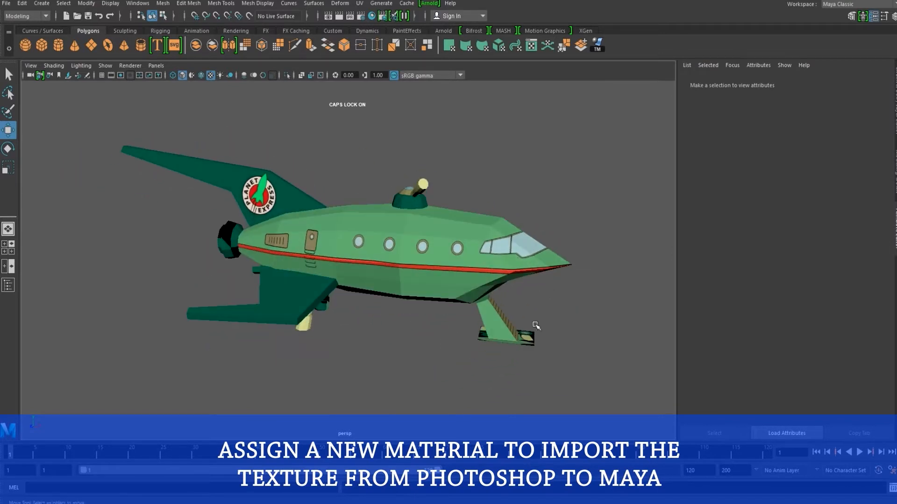
click(531, 332)
click(532, 46)
scroll(586, 288, down, 5)
drag(350, 156, 527, 70)
drag(834, 395, 648, 390)
drag(479, 73, 669, 77)
right_click(660, 199)
click(709, 200)
drag(556, 149, 796, 376)
Scale the foot plate's UVs down and move them onto the pale yellow block of the texture
key(r)
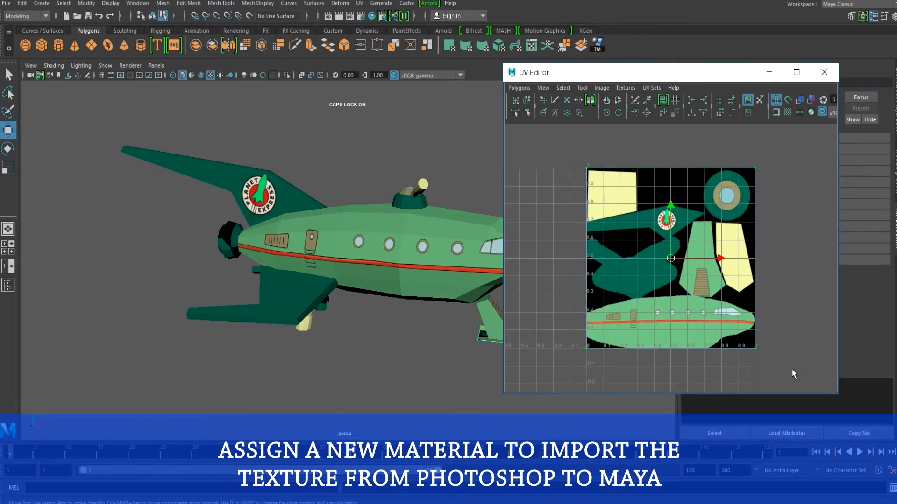
drag(671, 258, 626, 255)
drag(637, 74, 691, 79)
drag(420, 220, 316, 222)
scroll(503, 213, up, 5)
drag(503, 213, 417, 274)
key(w)
drag(725, 263, 671, 203)
right_click(451, 235)
click(486, 236)
drag(486, 235, 483, 279)
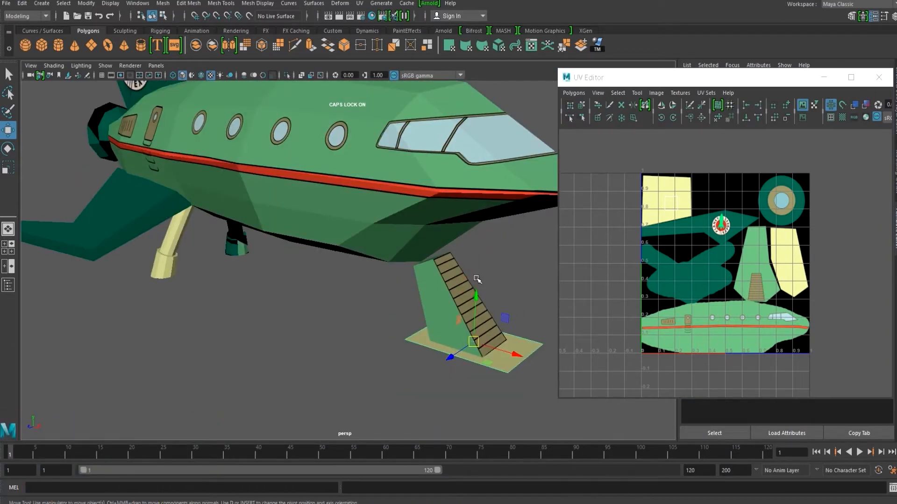
Delete the far rear landing leg that has the wrong dark green texture
click(173, 235)
click(237, 249)
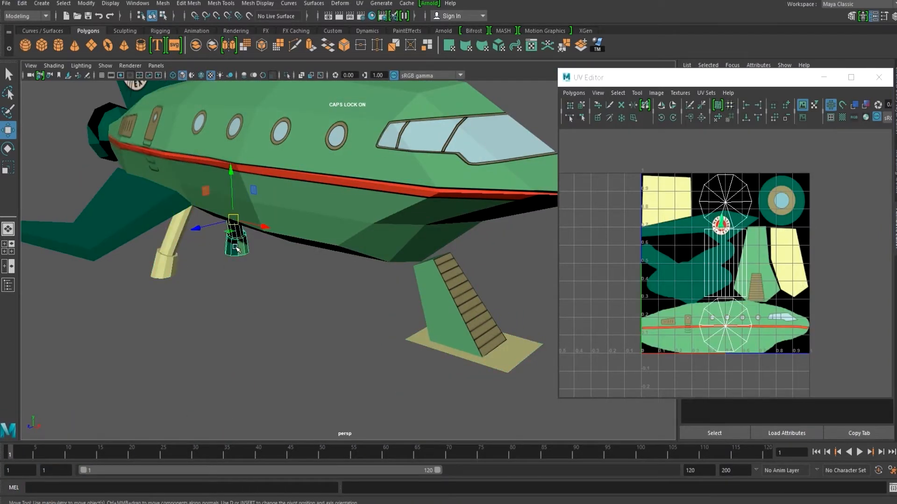
key(Delete)
Duplicate the pale yellow rear landing leg and mirror the copy with a Scale Z of -1
alt+drag(252, 304, 187, 282)
click(229, 270)
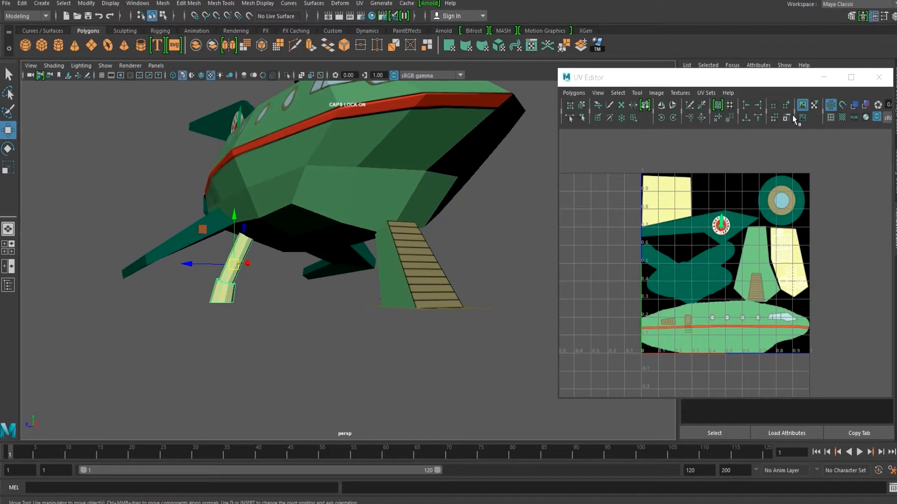
click(824, 78)
alt+drag(389, 356, 369, 360)
click(894, 110)
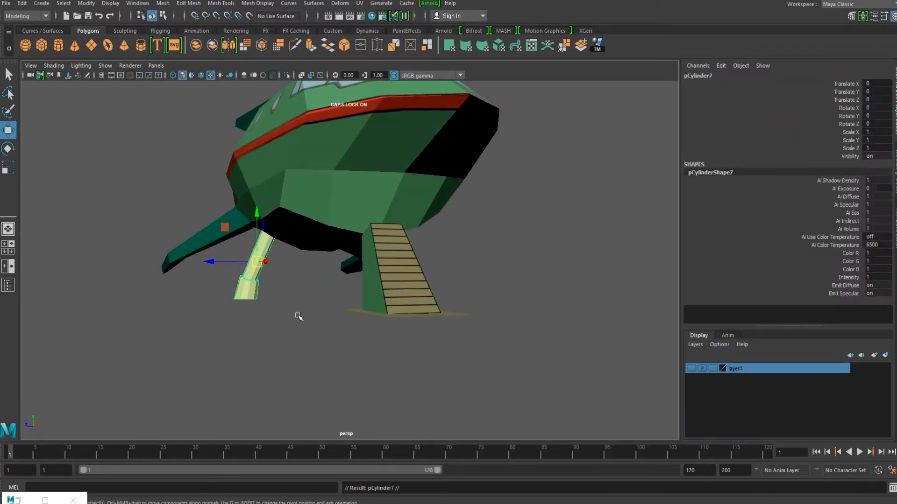
click(878, 150)
text(-1)
key(Return)
Move the mirrored rear leg across to the opposite side of the hull
drag(210, 262, 296, 281)
alt+drag(337, 337, 325, 285)
drag(362, 368, 344, 369)
alt+drag(234, 309, 291, 315)
click(328, 326)
scroll(280, 323, down, 4)
alt+drag(332, 336, 402, 373)
Open the rear engine in the UV Editor and select its UVs for scaling
click(181, 230)
click(531, 45)
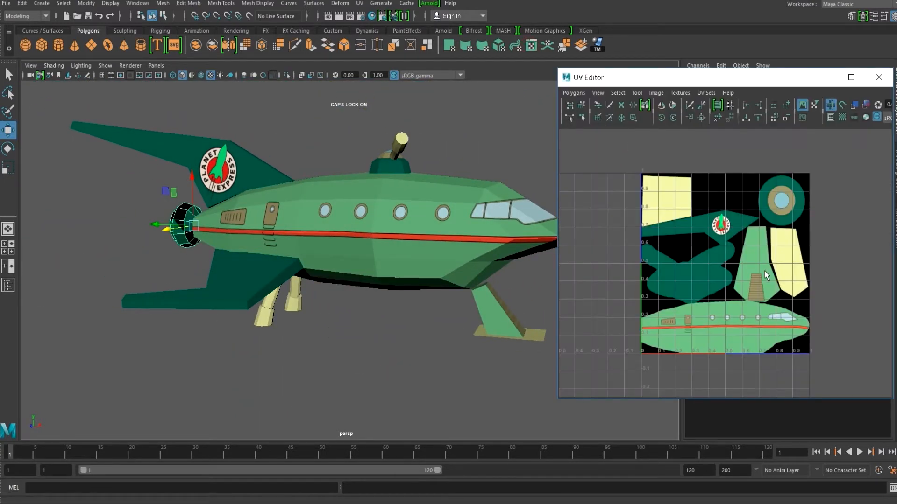
scroll(766, 275, down, 4)
right_click(737, 286)
drag(648, 327, 729, 158)
alt+drag(729, 187, 883, 294)
alt+drag(673, 304, 709, 346)
key(r)
scroll(709, 345, down, 1)
click(390, 355)
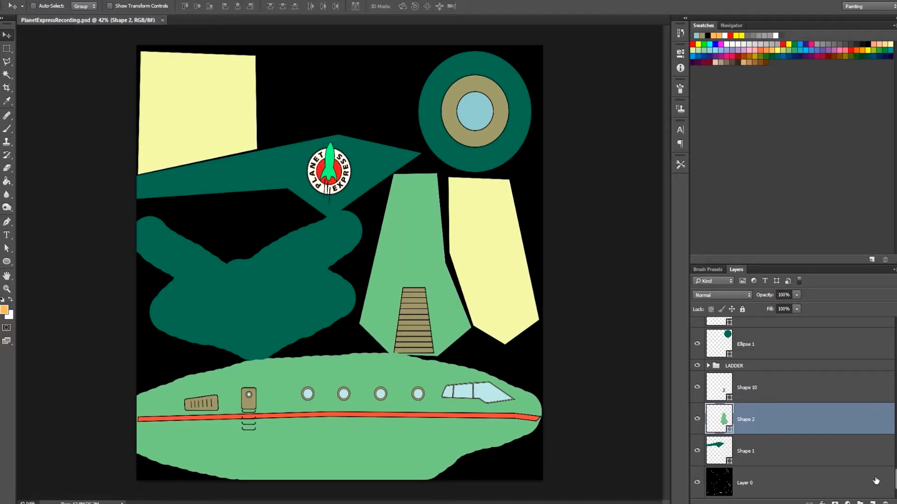
Switch to Photoshop and draw a tan rectangle without stroke, about 245 x 238 px, on a new layer in the black area above the tail panel
click(872, 503)
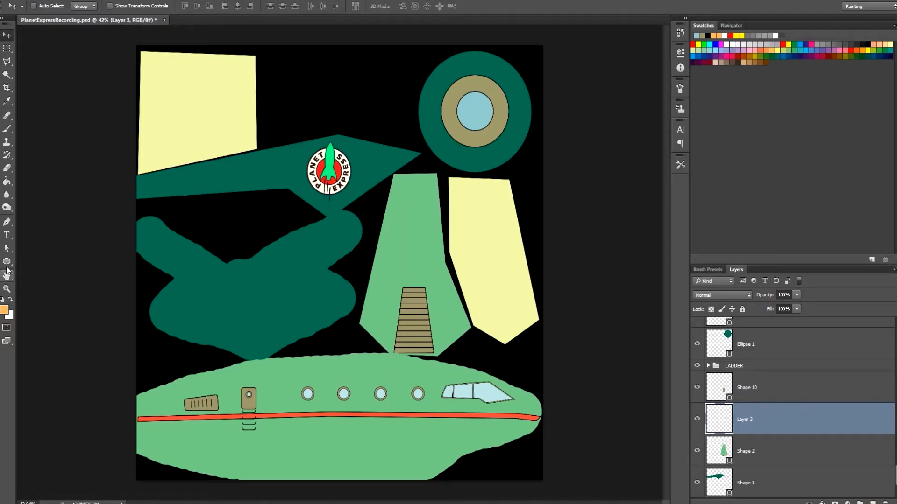
right_click(7, 262)
click(44, 259)
click(117, 6)
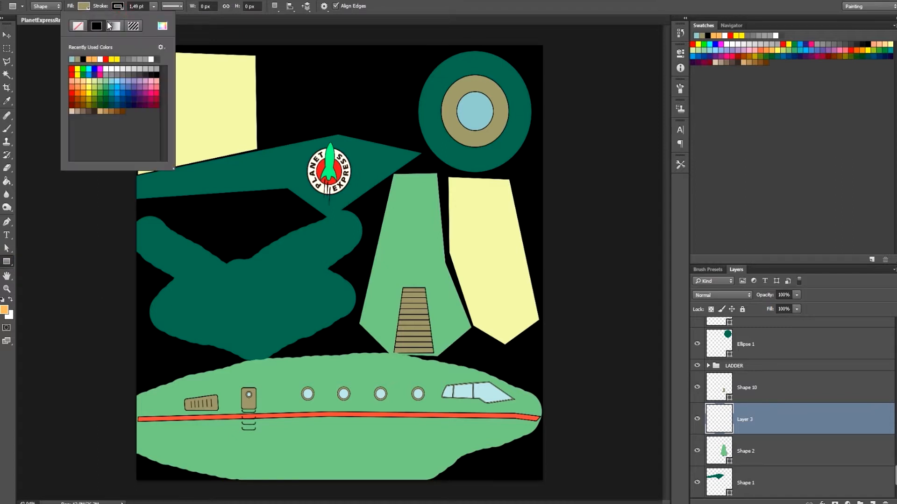
drag(275, 72, 324, 124)
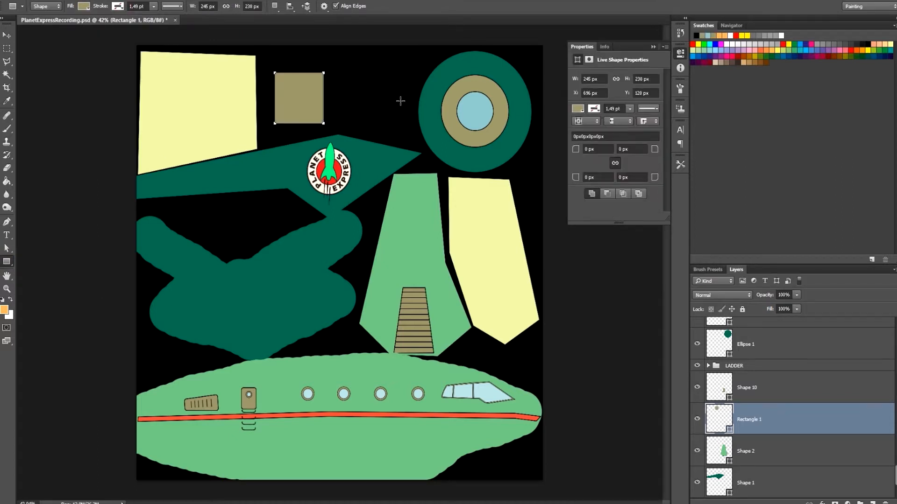
Draw a light blue rectangle without stroke, about 269 x 231 px, on a new layer beside the tan one
key(ctrl+shift+alt+n)
click(84, 6)
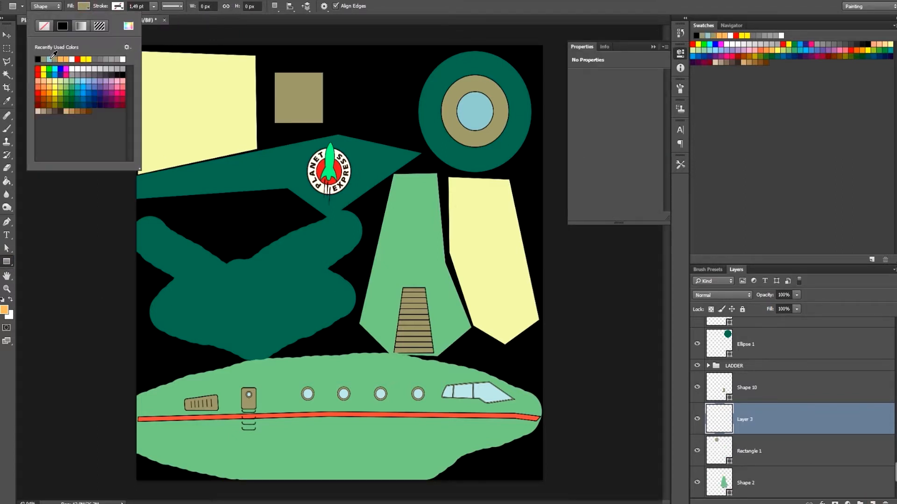
drag(330, 73, 384, 123)
key(v)
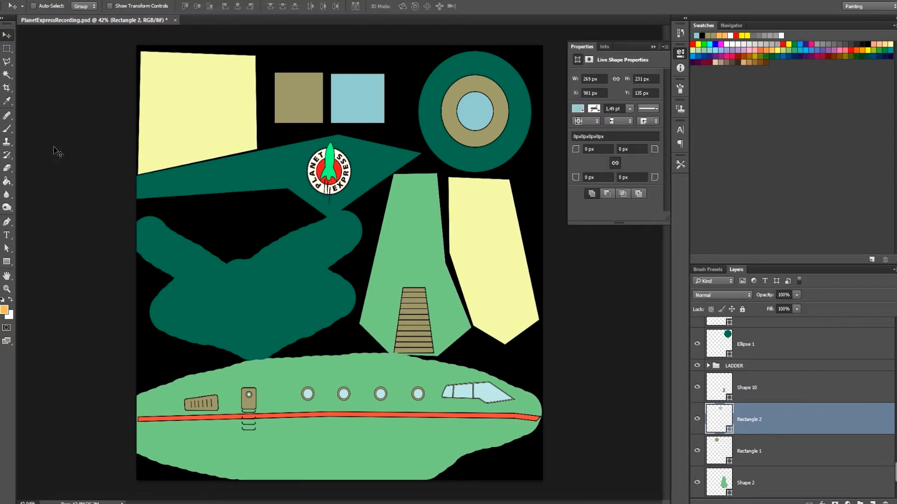
Toggle the visibility of Shape 8 and Shape 9 to identify the layer of the cockpit window's front divider
scroll(774, 442, down, 3)
scroll(775, 443, up, 15)
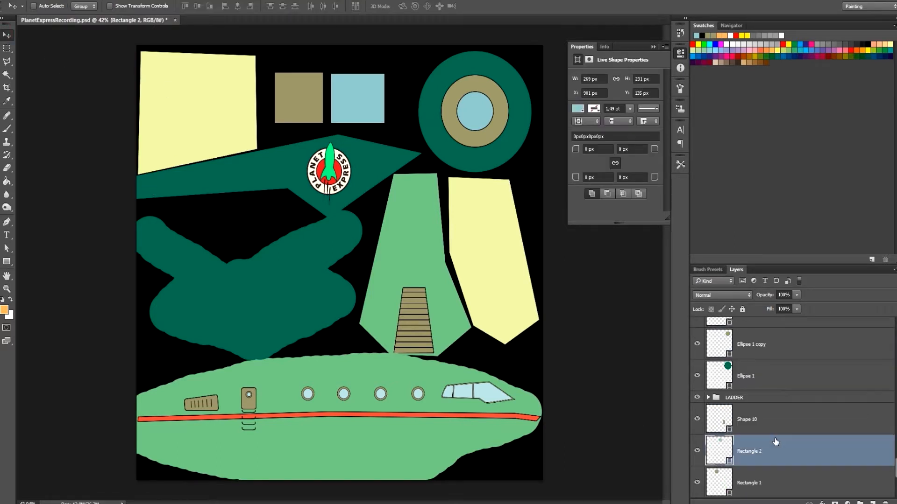
scroll(486, 371, up, 8)
scroll(402, 369, up, 2)
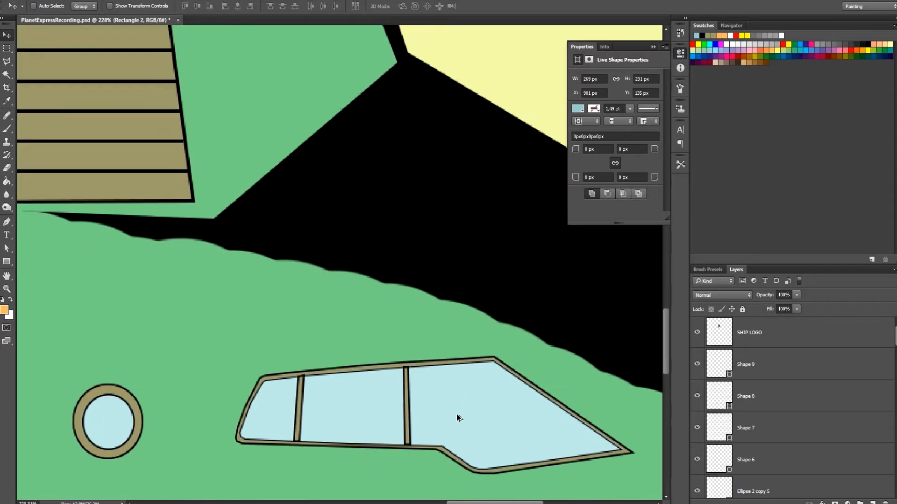
click(713, 395)
click(697, 396)
click(698, 396)
click(713, 365)
click(696, 364)
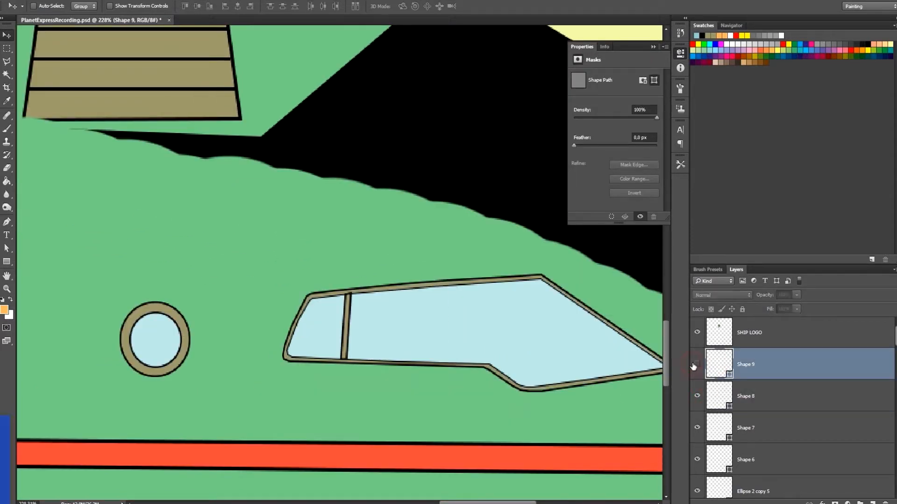
click(696, 364)
Slant the front cockpit divider on Shape 9 by moving its upper anchor points toward the ship's tail
key(a)
drag(397, 271, 462, 302)
scroll(456, 299, up, 7)
drag(478, 265, 419, 274)
scroll(517, 407, down, 6)
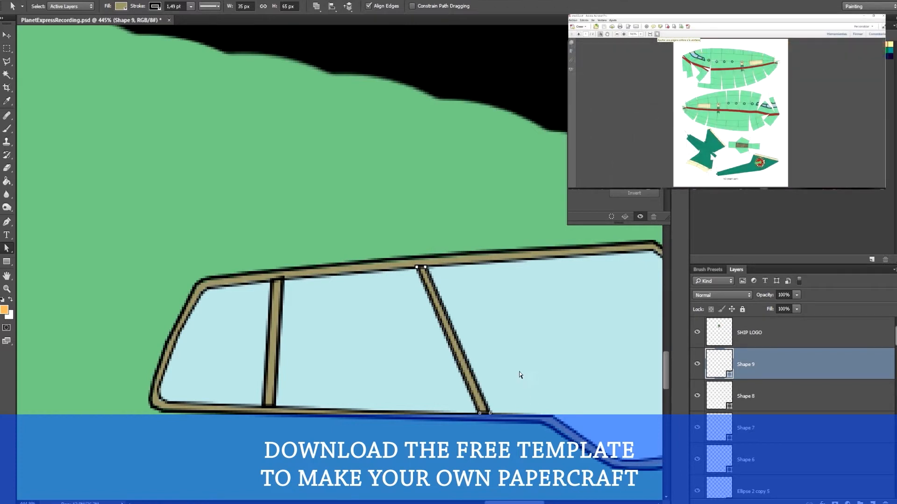
Switch to Maya and place the engine's first circular cap and narrow strip UV shells, scaled down, inside the light blue swatch
scroll(522, 378, down, 8)
key(v)
scroll(405, 268, down, 5)
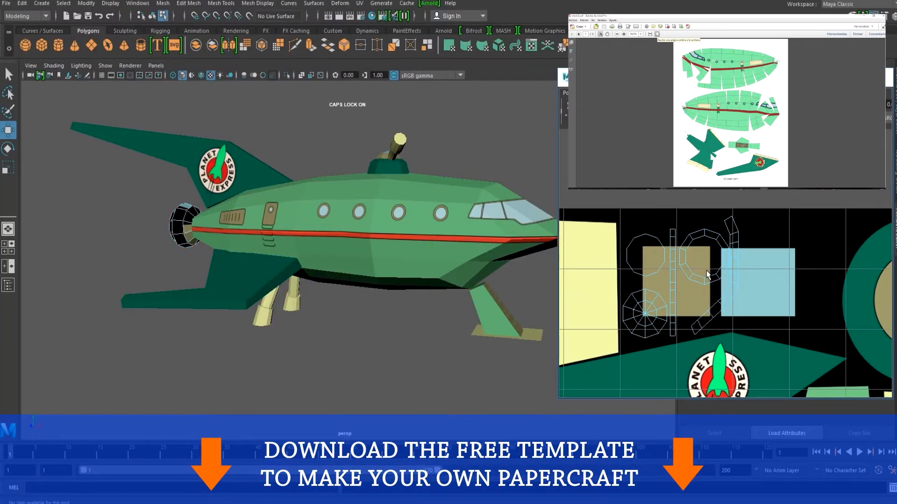
click(661, 270)
scroll(727, 266, up, 2)
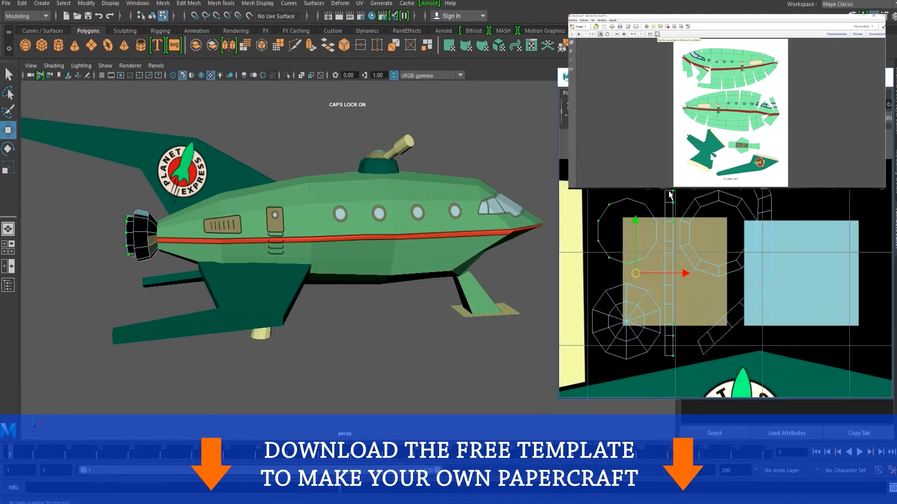
click(788, 282)
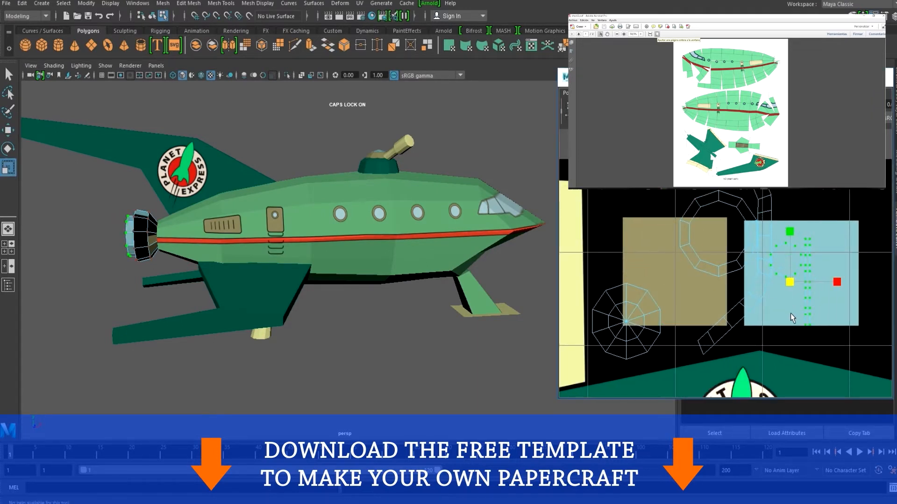
Select the remaining engine UV shells, including the segmented disc, and scale them down to fit inside the tan swatch
drag(605, 279, 639, 332)
ctrl+right_click(637, 326)
drag(681, 357, 761, 250)
ctrl+right_click(761, 249)
key(r)
drag(759, 320, 700, 314)
key(w)
Close the UV editor, select all the ship's meshes and export the selection as an OBJ file
click(316, 381)
drag(317, 381, 357, 381)
click(824, 78)
drag(491, 326, 513, 320)
drag(111, 141, 509, 413)
click(6, 6)
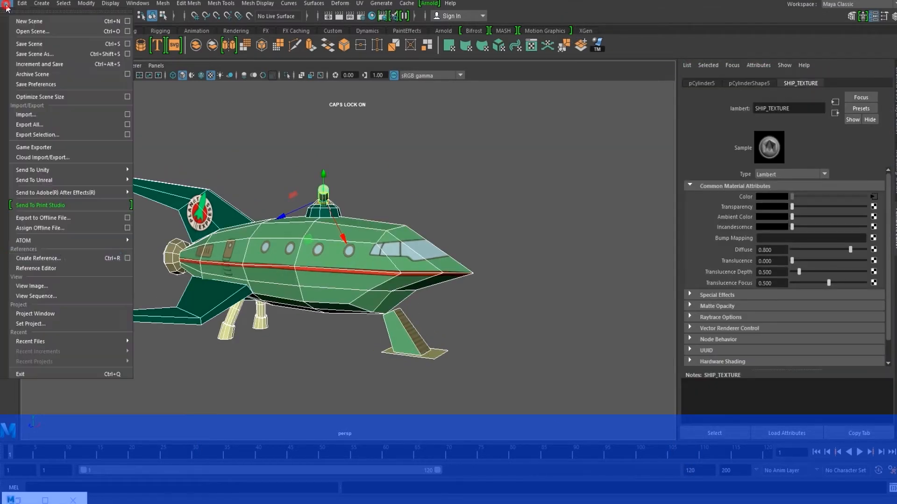
click(120, 134)
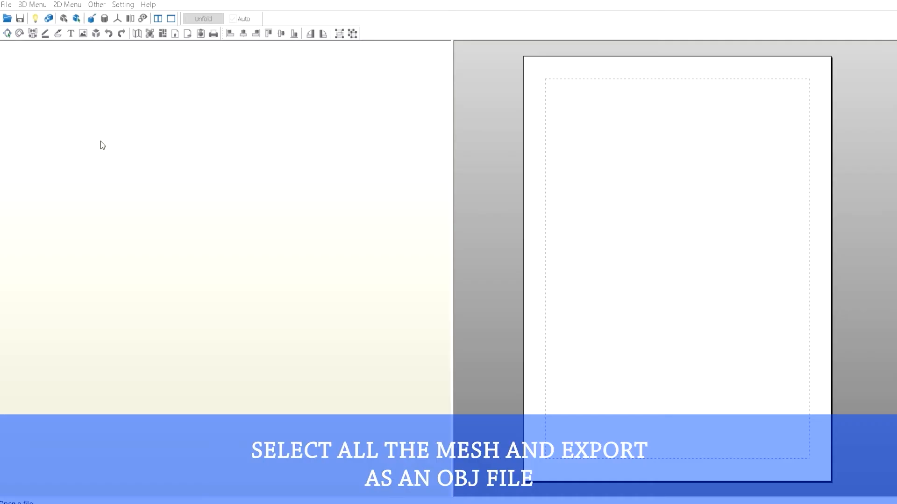
Switch to Pepakura Designer, open the exported ship OBJ and complete the import without flipping its faces
click(7, 20)
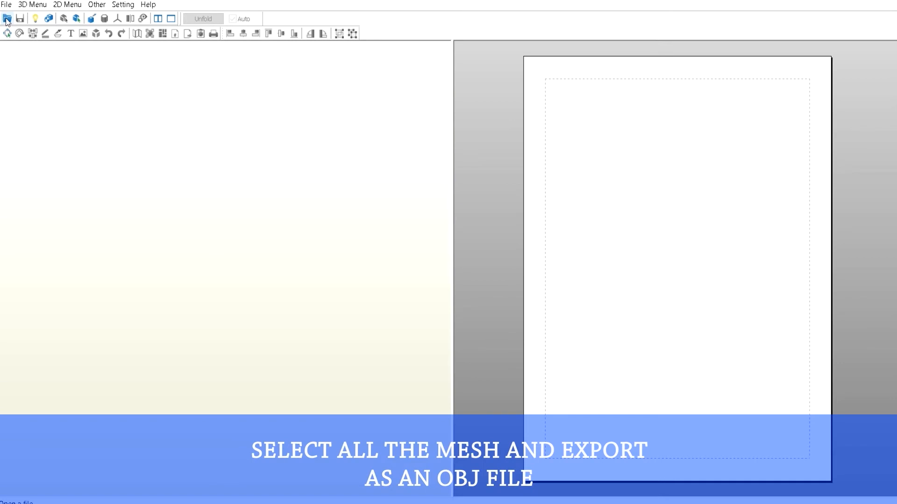
click(6, 4)
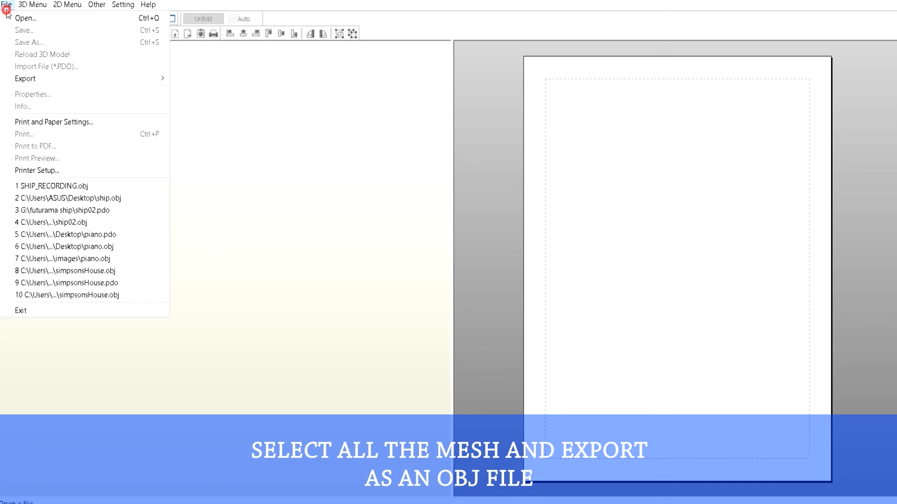
click(103, 21)
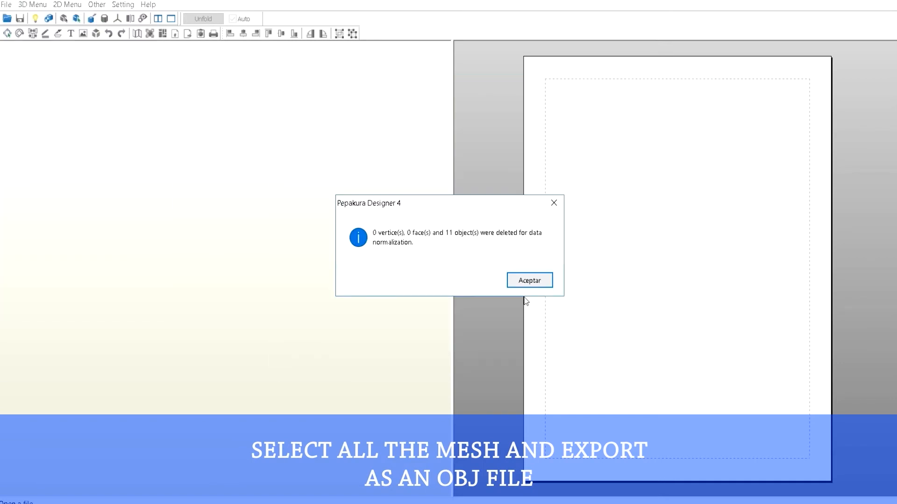
click(529, 281)
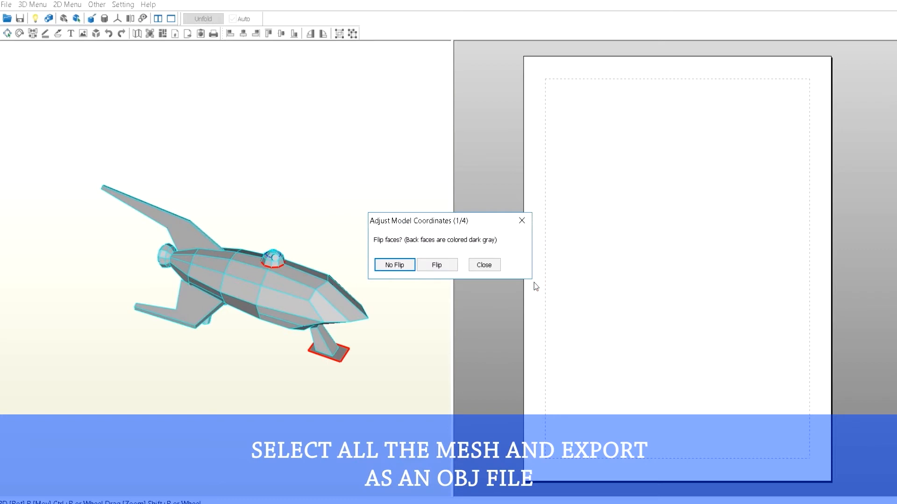
click(393, 265)
click(492, 280)
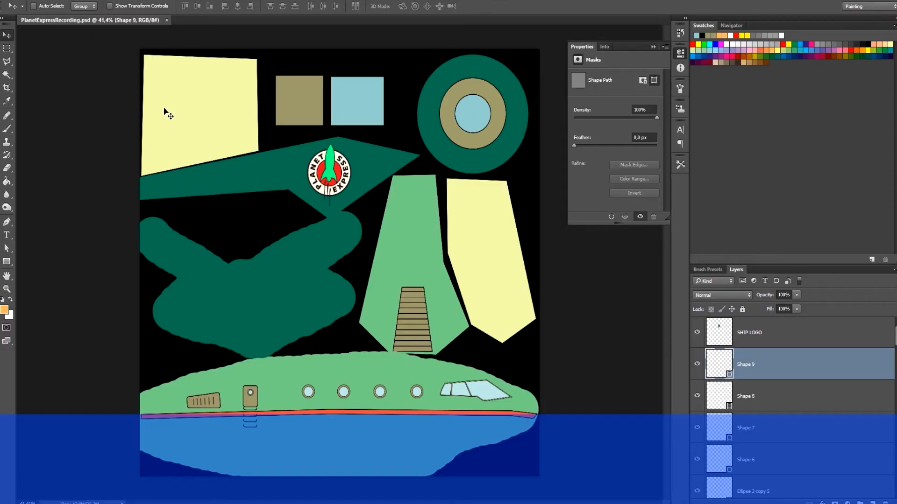
Switch to Photoshop and save the ship texture as a progressive JPEG at maximum quality 12 with 3 scans
key(alt+f)
click(75, 106)
click(353, 319)
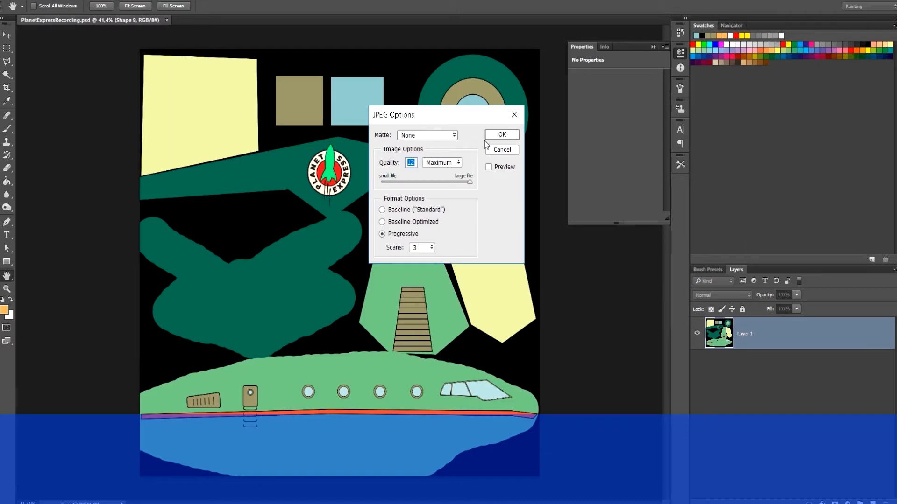
click(502, 135)
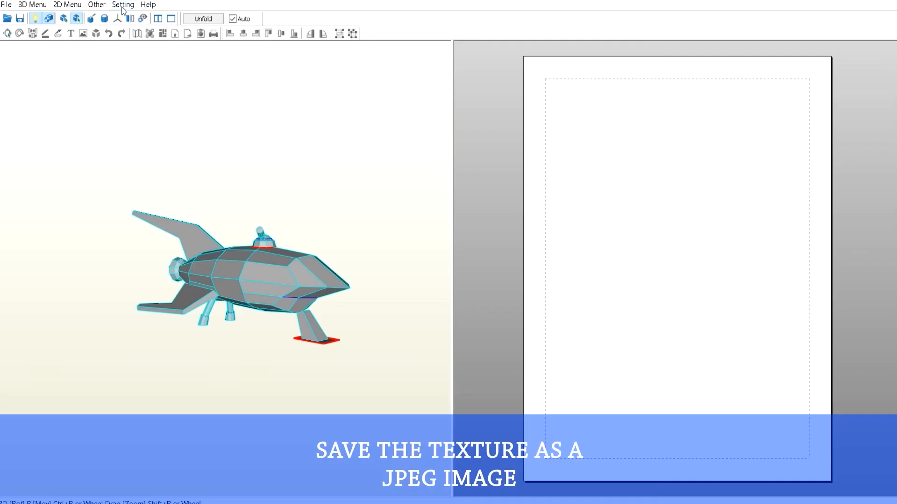
Switch to Pepakura Designer and assign the saved JPEG as the texture image of the lambert5SG material
click(122, 9)
click(135, 58)
drag(140, 7, 463, 62)
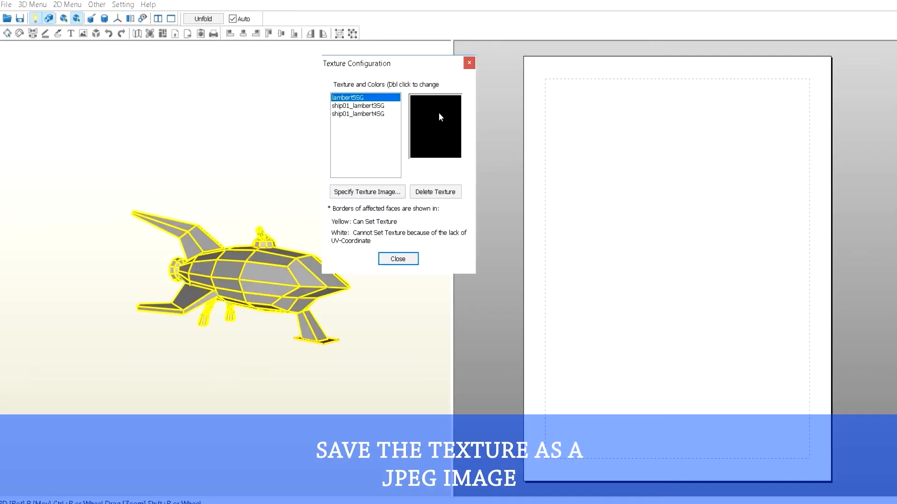
click(384, 193)
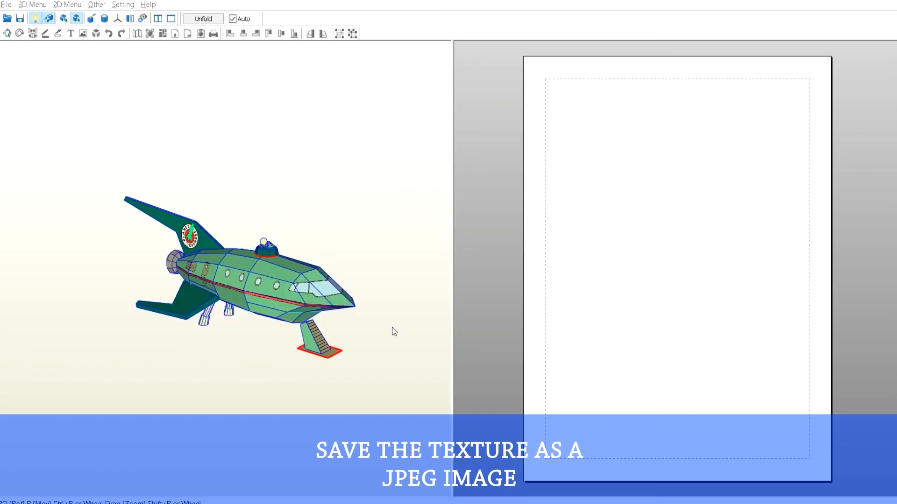
Unfold the textured ship automatically and widen the 2D pattern area by shrinking the 3D view
drag(392, 327, 243, 108)
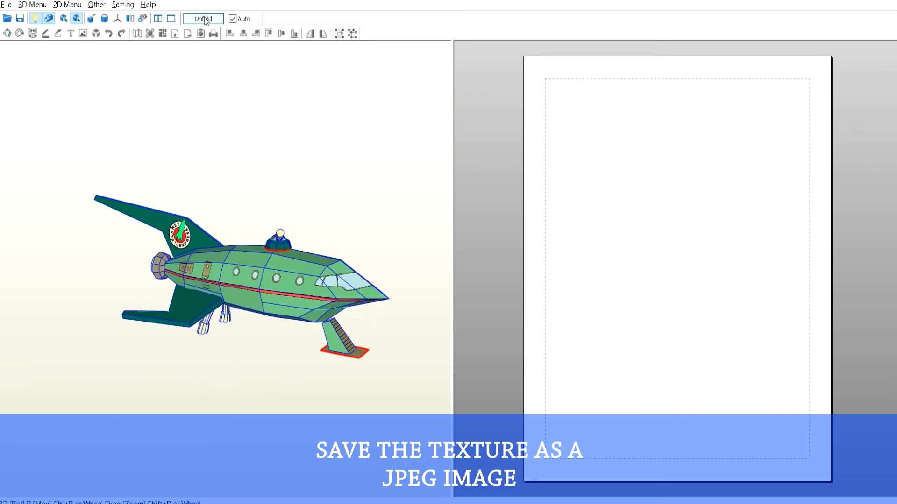
click(203, 19)
drag(452, 248, 176, 234)
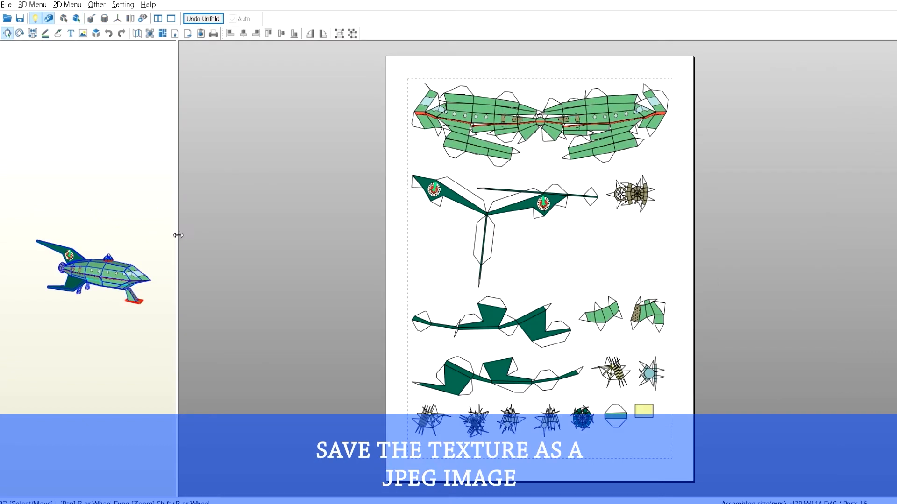
scroll(548, 231, up, 2)
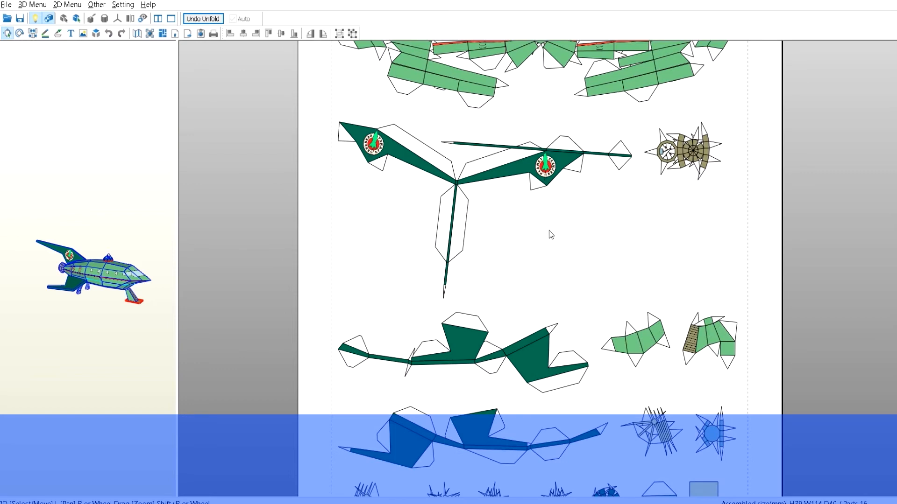
Rejoin the edges of the upper dark green wing part so its narrow strips attach around the large wing panels
drag(568, 269, 567, 149)
scroll(467, 169, up, 5)
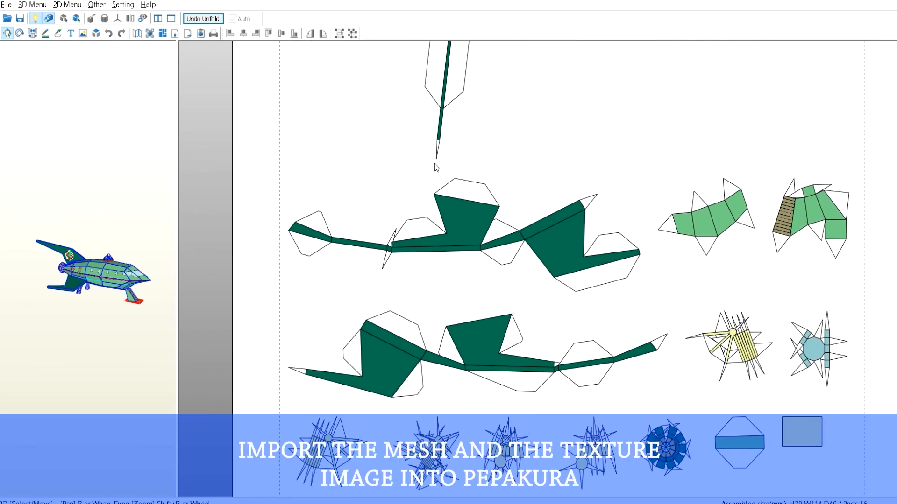
click(33, 34)
click(398, 250)
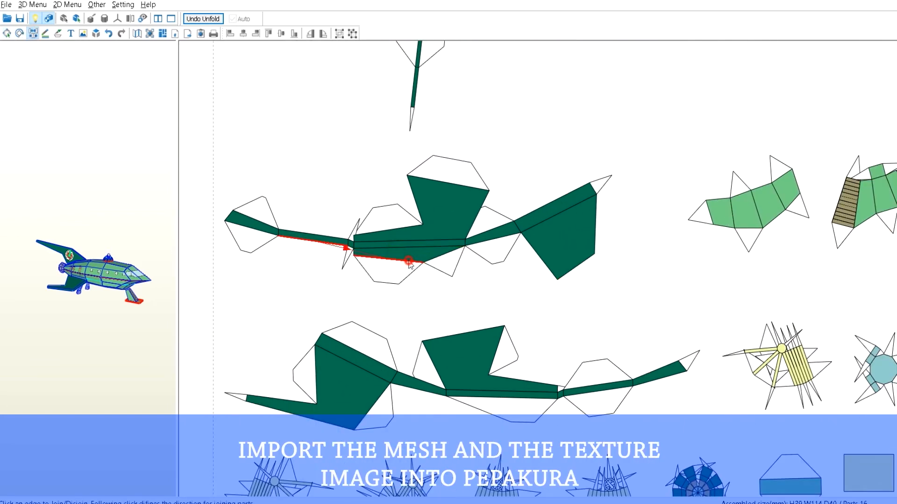
click(436, 257)
click(470, 306)
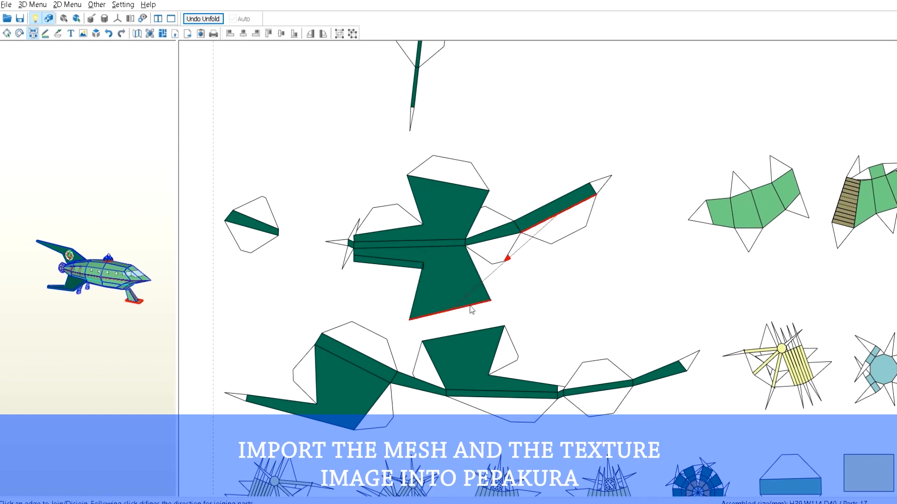
click(480, 279)
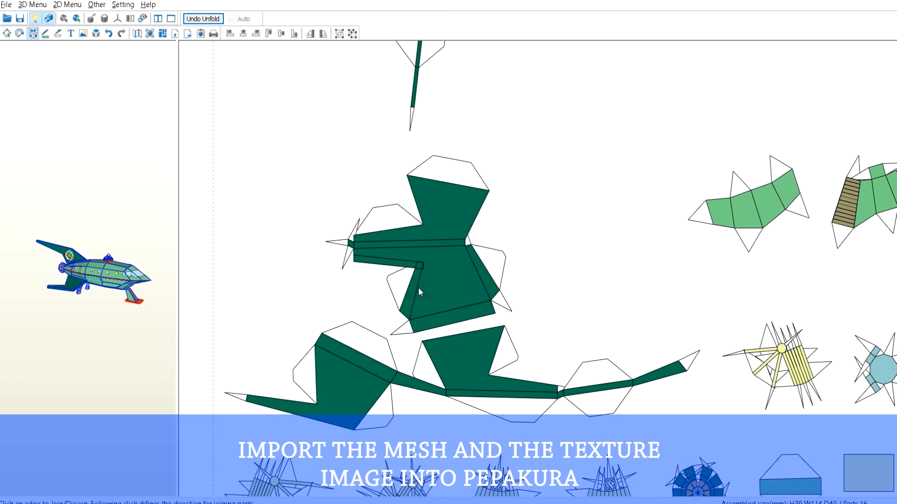
Rejoin the second dark green wing part's strips and panels into one compact piece, and move the overlapping wing part clear of it
scroll(419, 287, down, 3)
scroll(467, 280, up, 3)
click(374, 250)
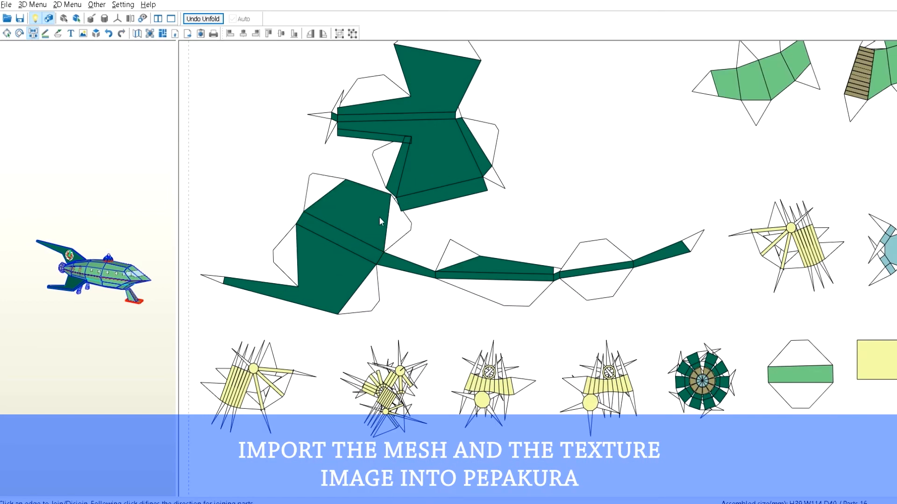
click(367, 191)
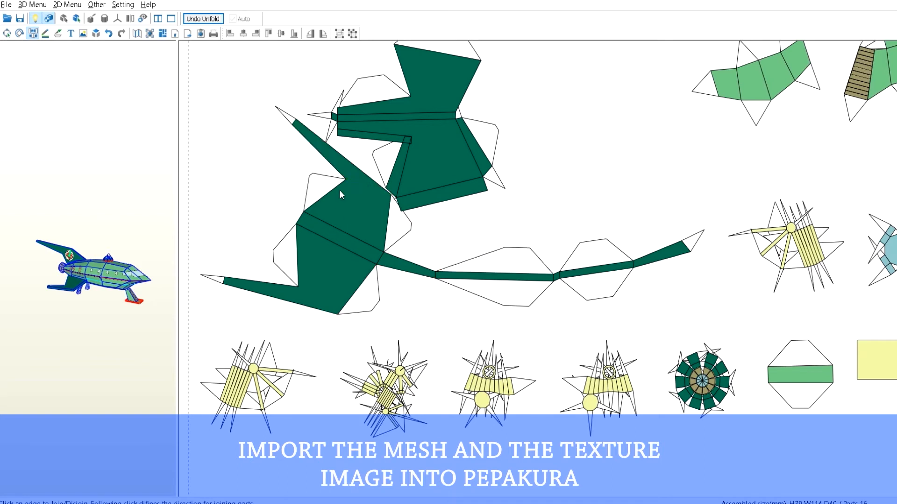
click(344, 156)
click(324, 157)
click(326, 197)
scroll(356, 276, down, 3)
click(7, 34)
drag(486, 166, 524, 153)
Rejoin the faces of the green landing leg part so they attach around the tan staircase panel
click(32, 34)
scroll(611, 257, up, 5)
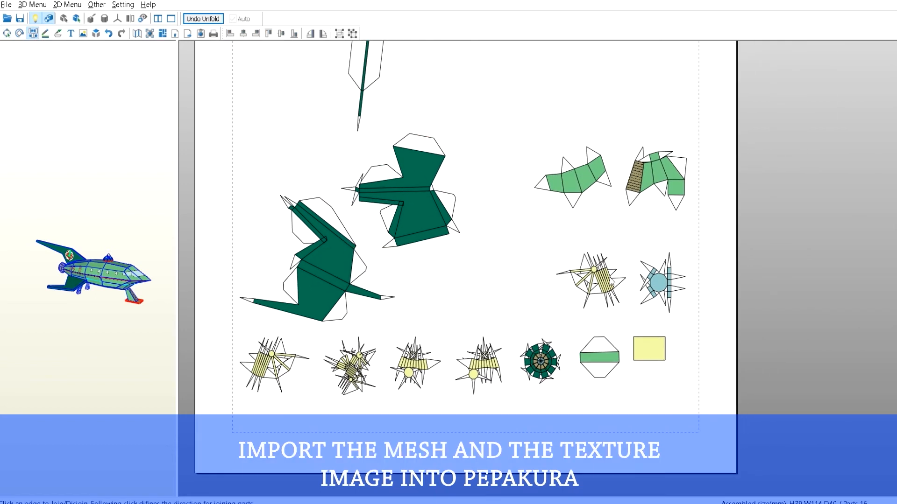
drag(610, 254, 547, 276)
click(556, 248)
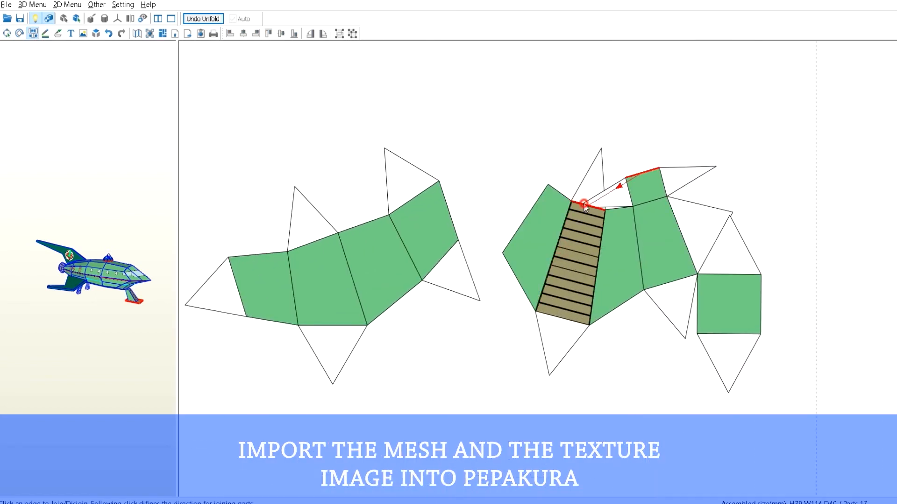
click(583, 204)
click(593, 176)
click(570, 322)
scroll(565, 319, down, 5)
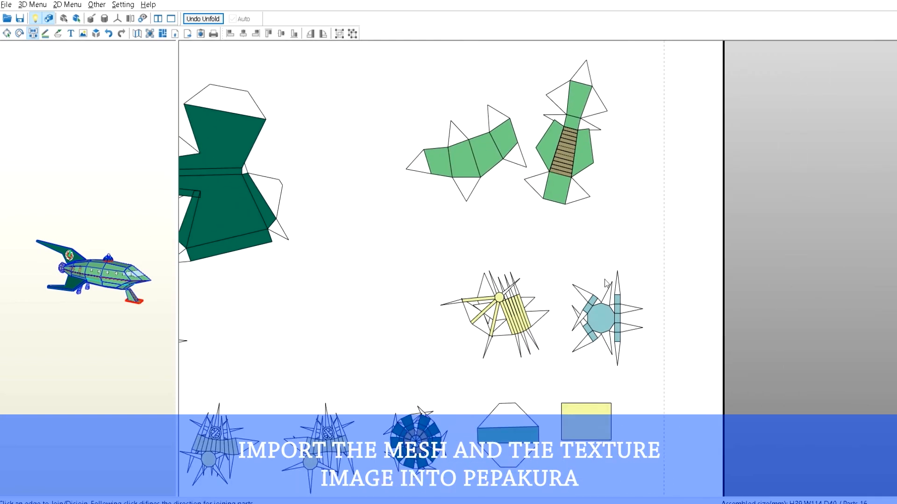
drag(426, 191, 468, 410)
drag(356, 238, 492, 331)
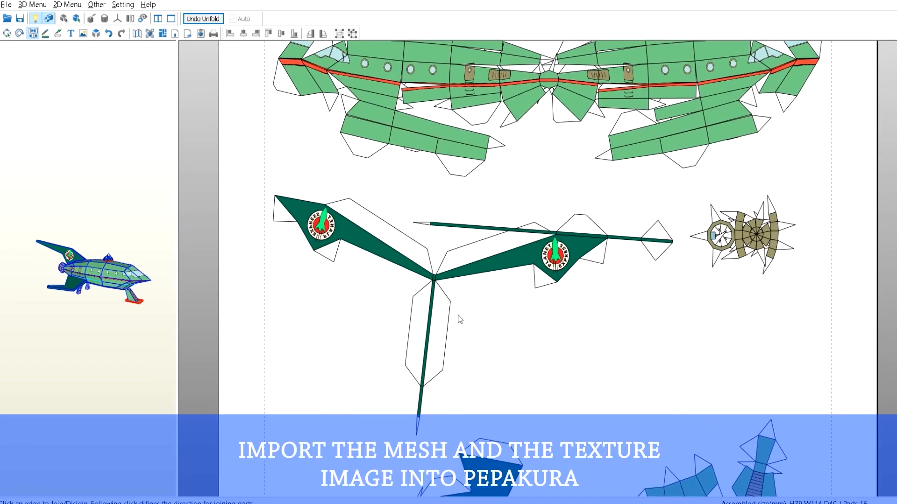